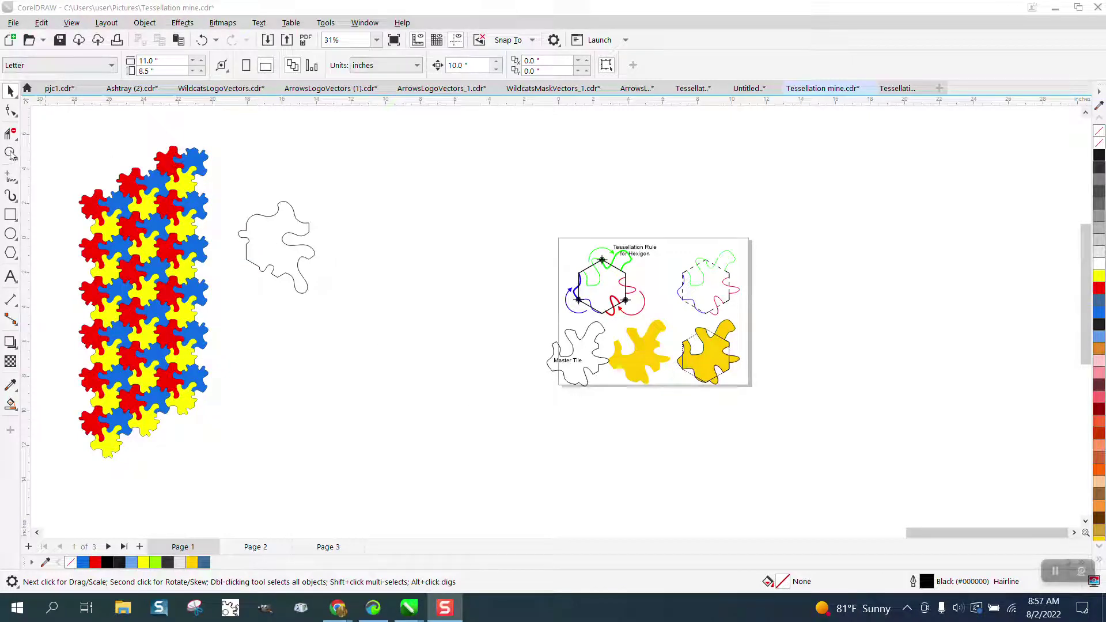
# Zoom in to inspect the coloured tiles and the hexagon rule diagram.
pyautogui.moveTo(162, 231); pyautogui.dragTo(253, 346)
pyautogui.moveTo(303, 178); pyautogui.dragTo(622, 432)
pyautogui.rightClick(346, 303)
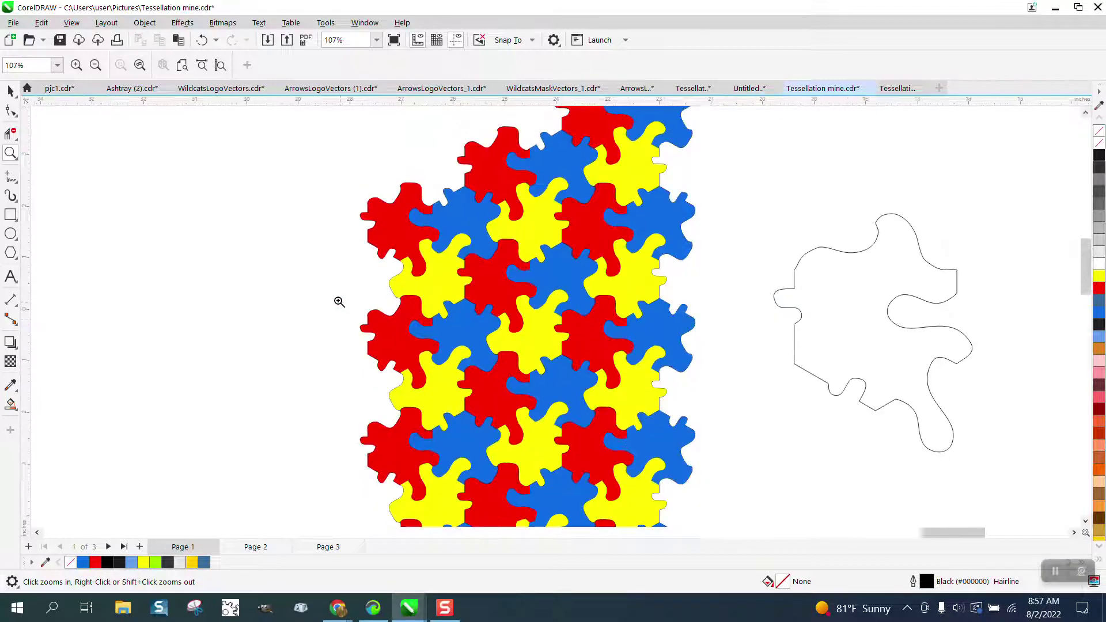
pyautogui.rightClick(310, 286)
pyautogui.rightClick(310, 286)
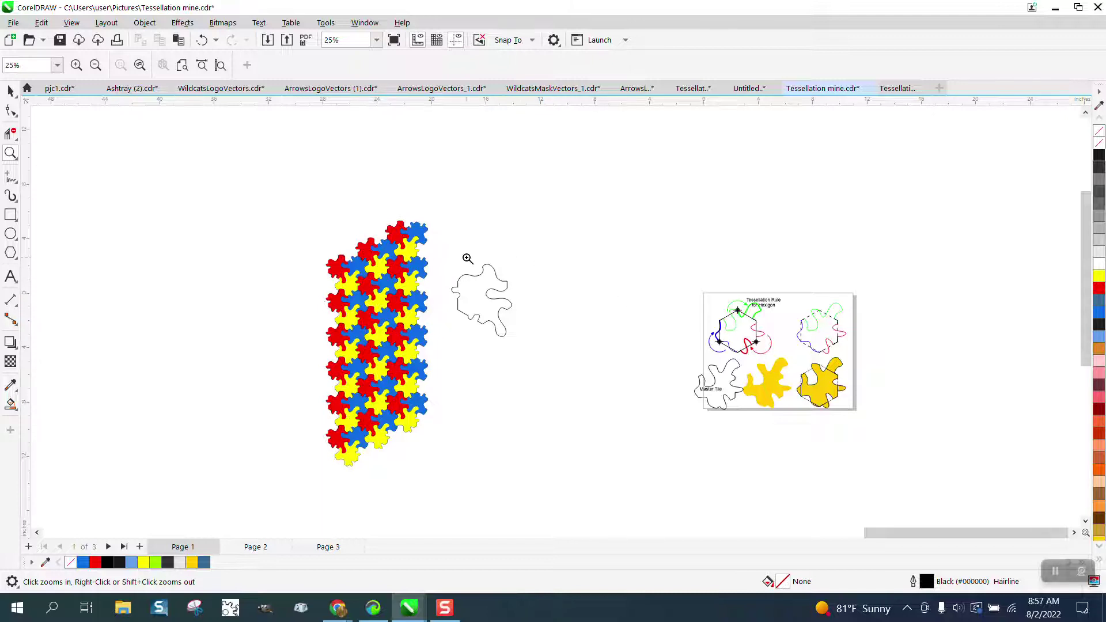
pyautogui.moveTo(699, 293); pyautogui.dragTo(806, 378)
pyautogui.scroll(-1, 559, 278)
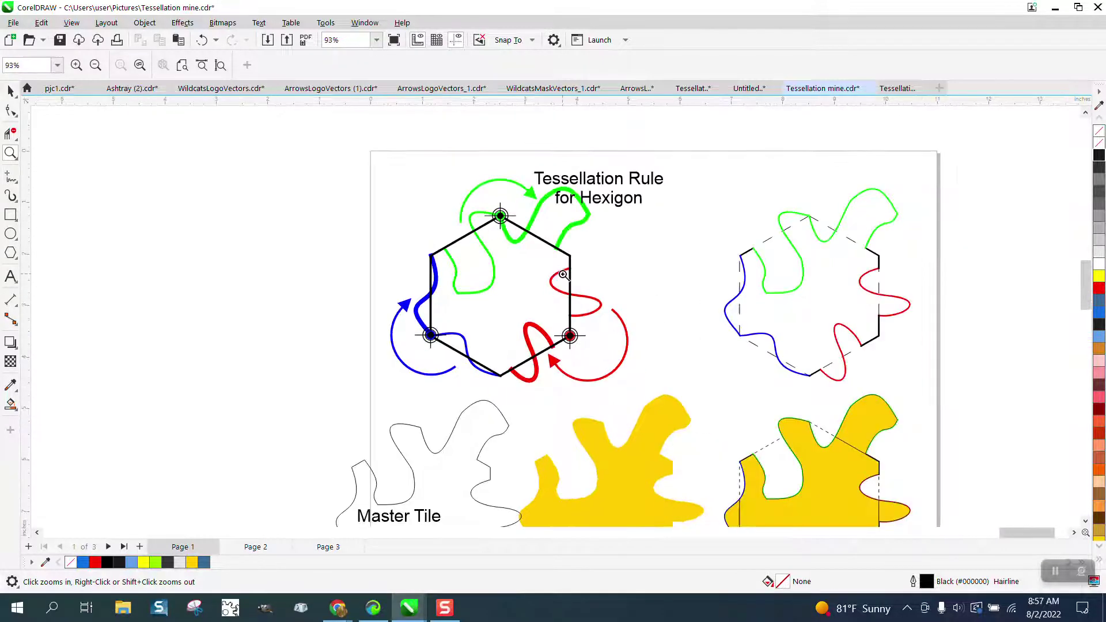
pyautogui.scroll(-2, 563, 275)
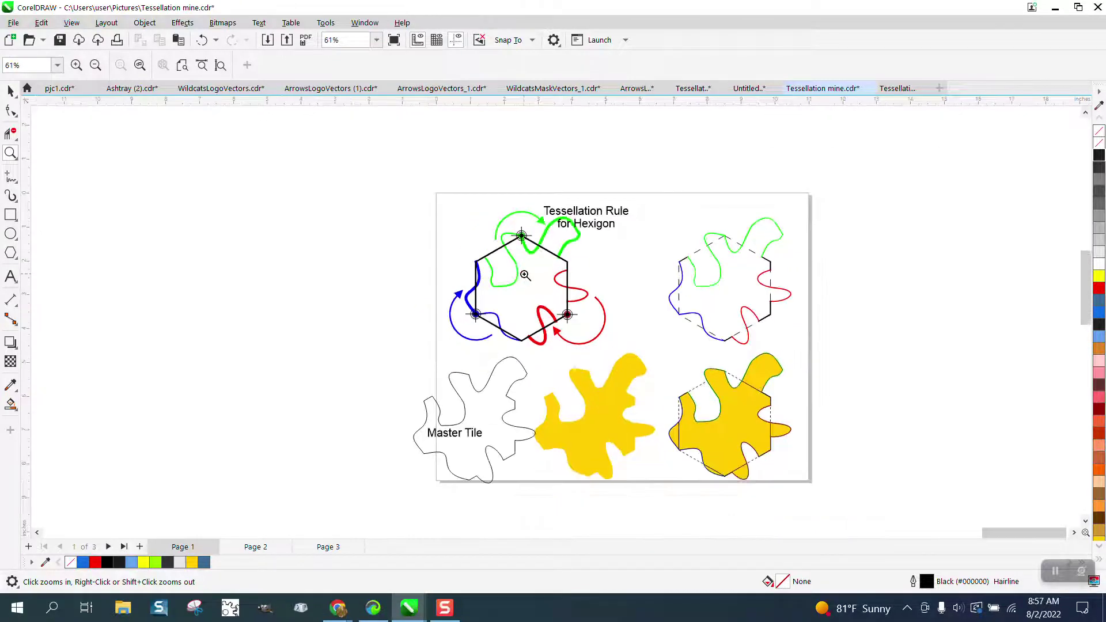
pyautogui.moveTo(428, 192); pyautogui.dragTo(643, 369)
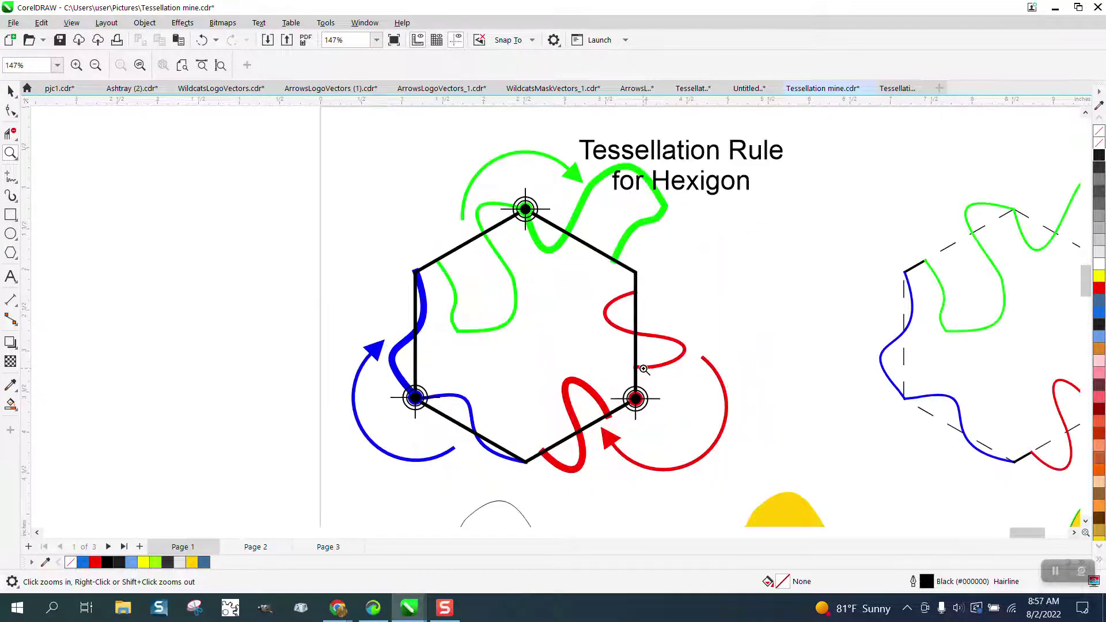
pyautogui.scroll(-3, 638, 356)
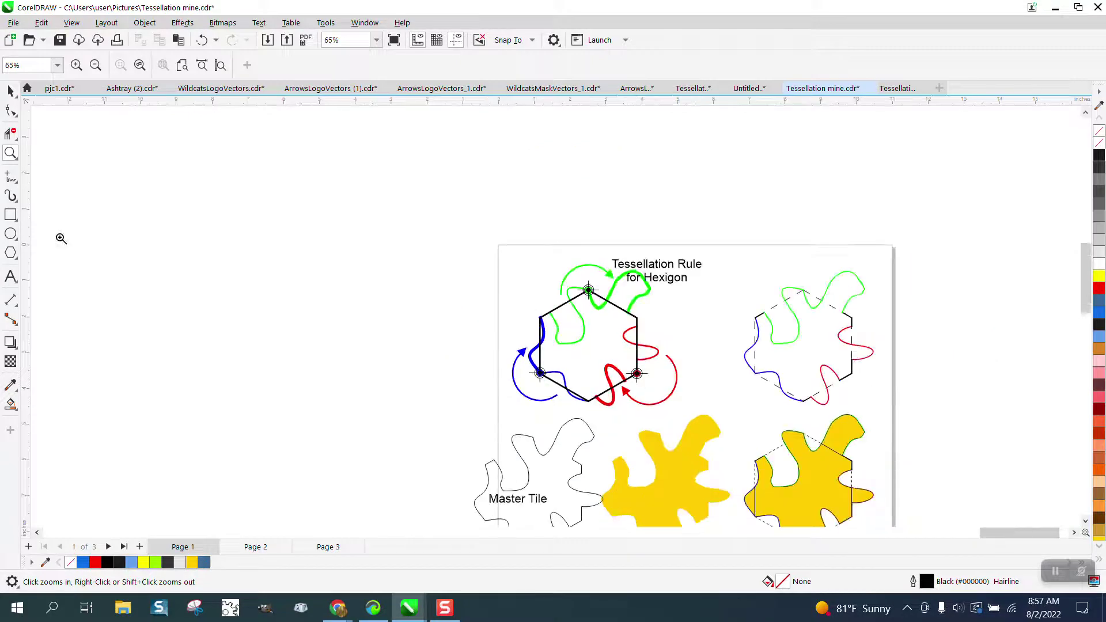
# Draw a regular 6-sided hexagon on the canvas and nudge it slightly right.
pyautogui.click(17, 257)
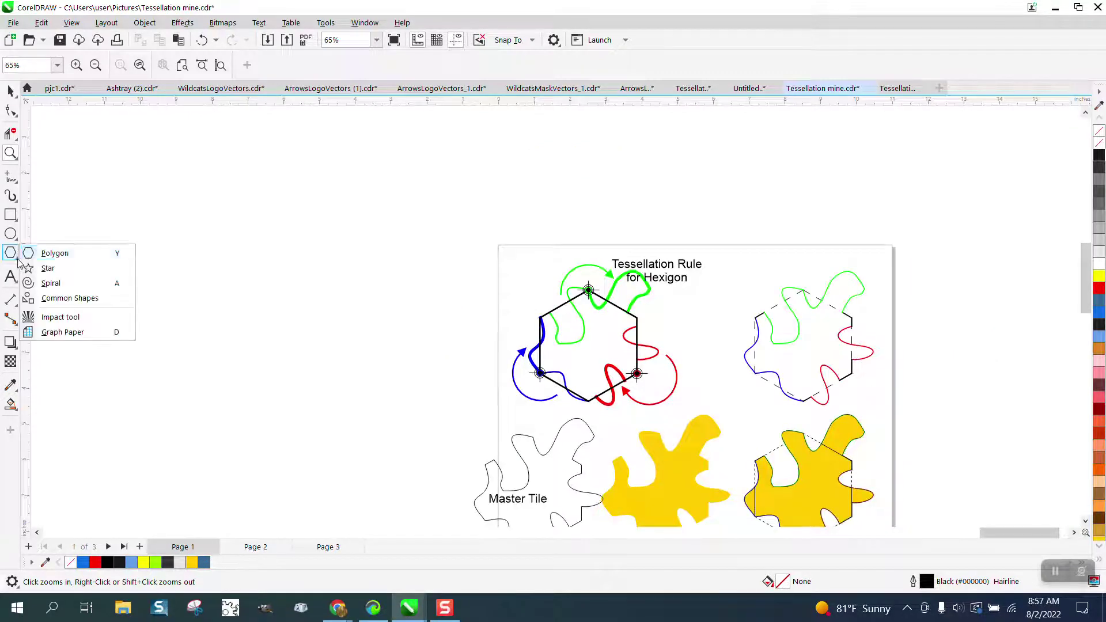
pyautogui.click(48, 255)
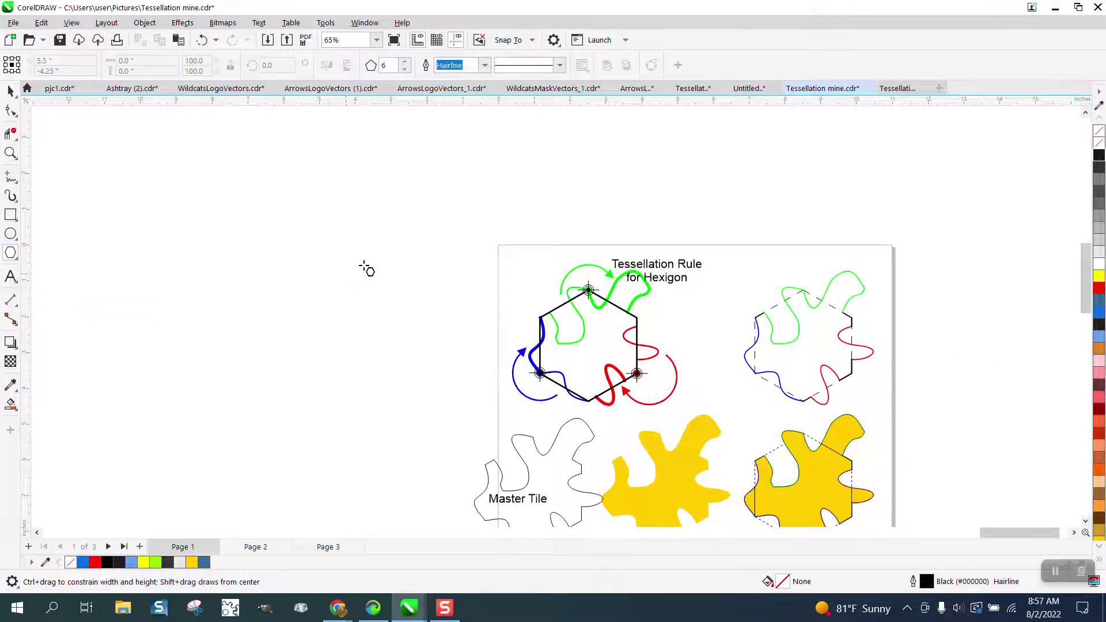
pyautogui.moveTo(361, 262)
pyautogui.mouseDown()
pyautogui.moveTo(309, 387)
pyautogui.moveTo(246, 391)
pyautogui.mouseUp()
pyautogui.press('space')
pyautogui.moveTo(303, 326); pyautogui.dragTo(336, 333)
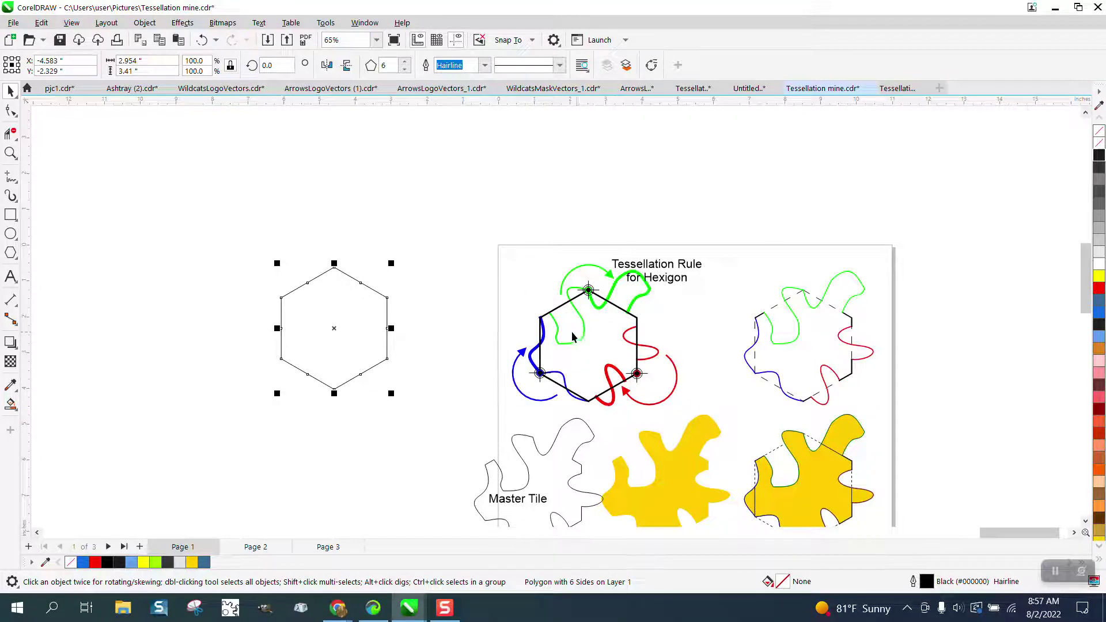
pyautogui.click(15, 180)
# Draw a freehand wavy curve along the hexagon's upper-left edge.
pyautogui.click(65, 181)
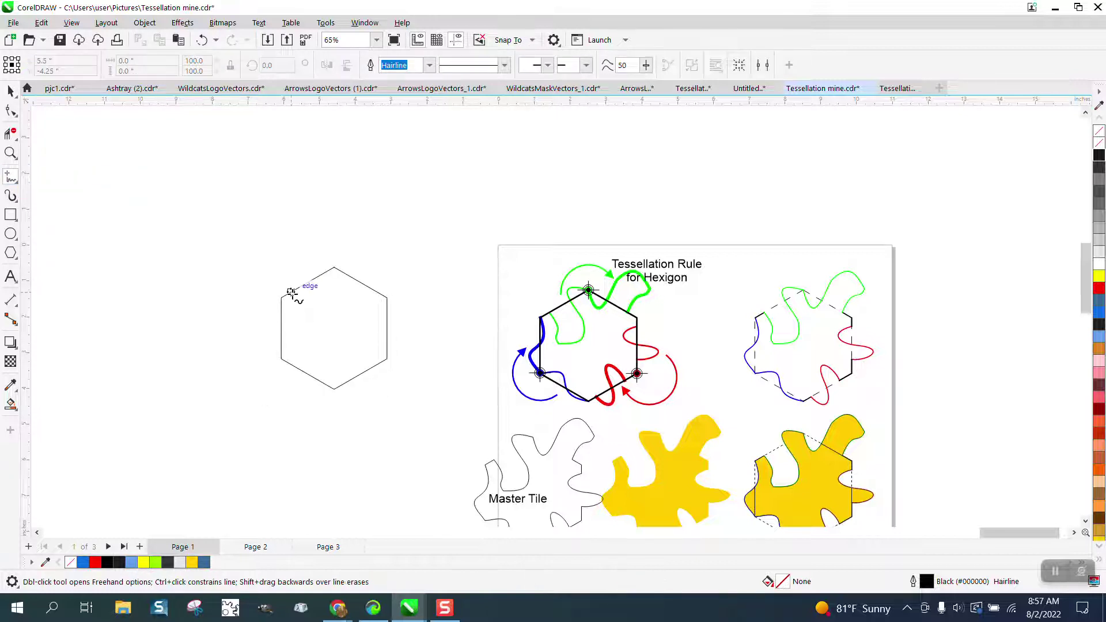
pyautogui.moveTo(293, 293)
pyautogui.mouseDown()
pyautogui.moveTo(307, 332)
pyautogui.moveTo(330, 328)
pyautogui.moveTo(316, 282)
pyautogui.moveTo(337, 264)
pyautogui.moveTo(357, 291)
pyautogui.mouseUp()
pyautogui.click(9, 153)
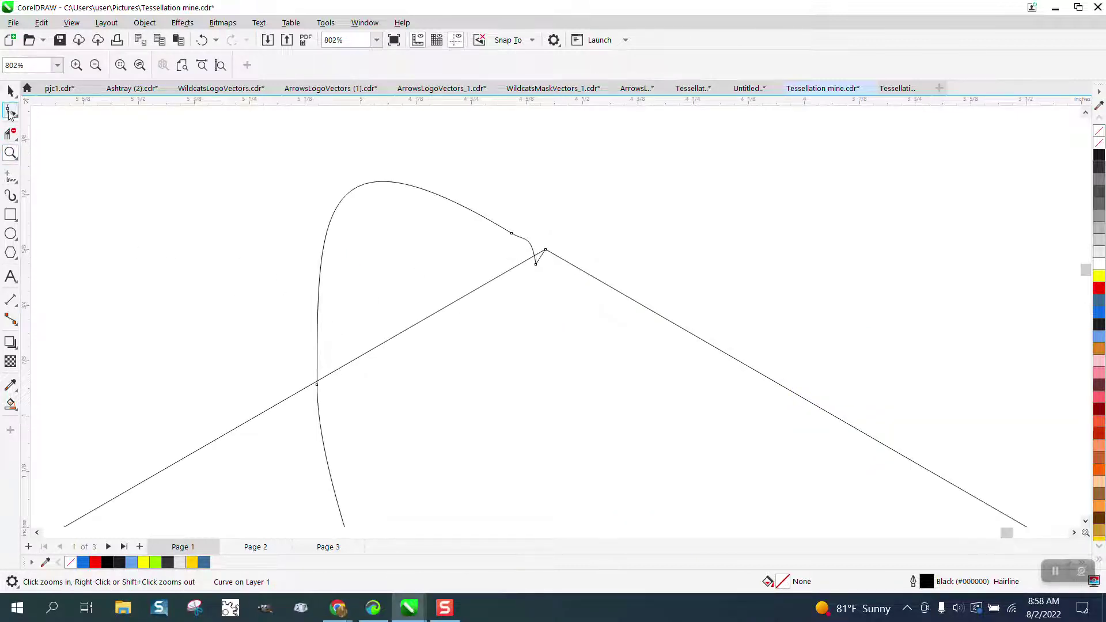
# Delete the curve's extra nodes and snap its end node onto the top corner.
pyautogui.click(11, 110)
pyautogui.click(536, 266)
pyautogui.press('Delete')
pyautogui.click(545, 252)
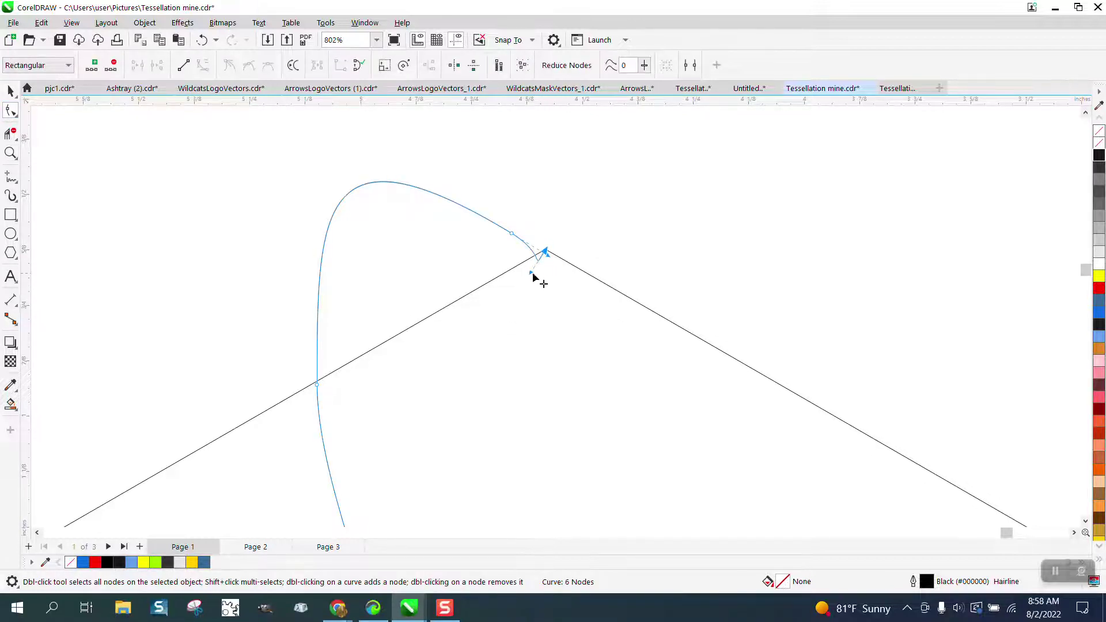
pyautogui.click(511, 233)
pyautogui.press('Delete')
pyautogui.moveTo(546, 251)
pyautogui.mouseDown()
pyautogui.moveTo(534, 316)
pyautogui.moveTo(546, 251)
pyautogui.mouseUp()
pyautogui.scroll(-2, 420, 236)
pyautogui.scroll(-4, 386, 216)
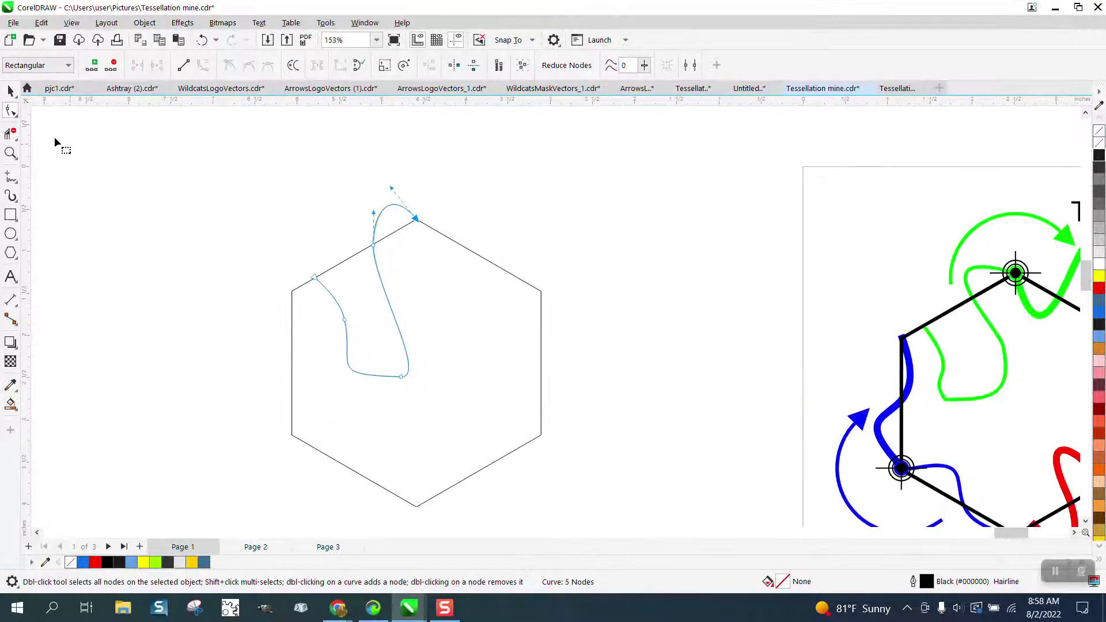
pyautogui.click(11, 90)
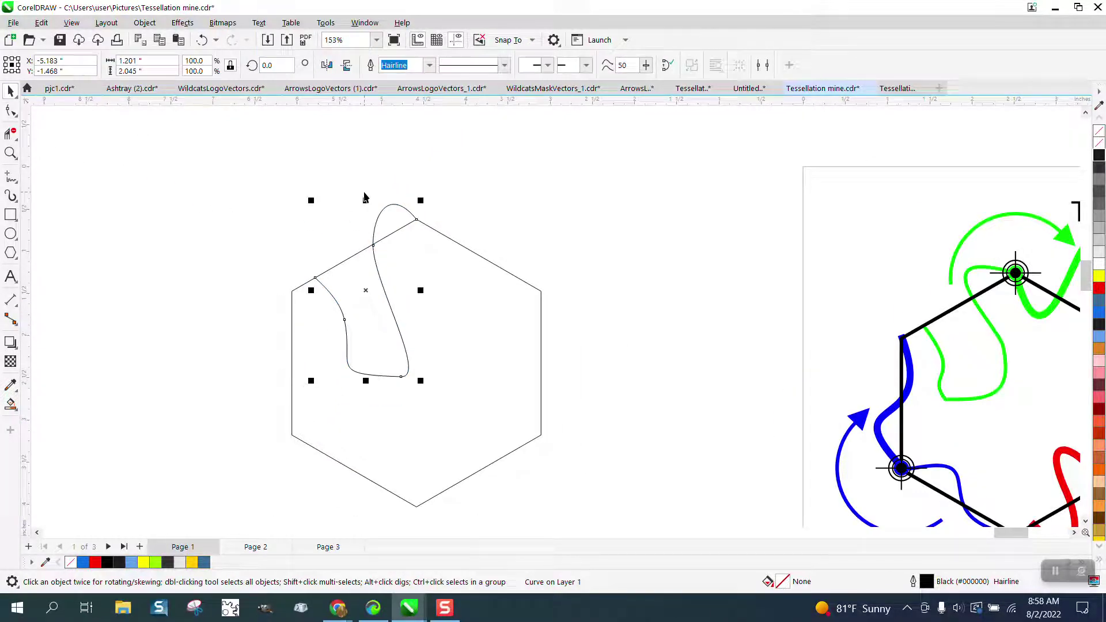
# Pivot on the top vertex and rotate a copy of the wavy curve by exactly 120°.
pyautogui.click(366, 290)
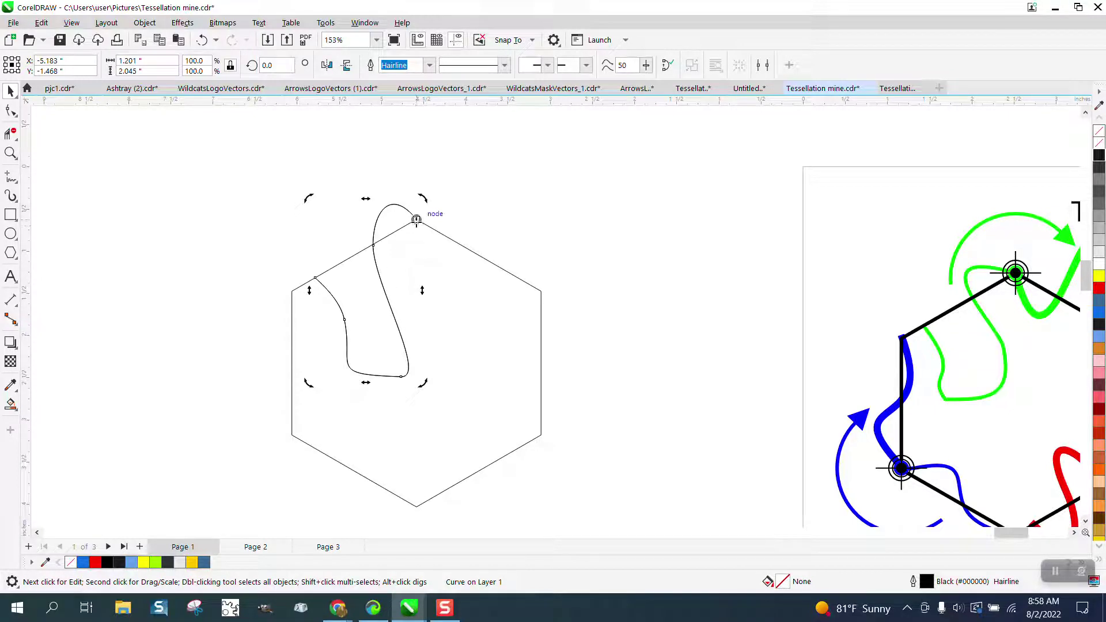
pyautogui.moveTo(419, 222); pyautogui.dragTo(416, 220)
pyautogui.moveTo(423, 385); pyautogui.dragTo(466, 183)
pyautogui.moveTo(289, 68); pyautogui.dragTo(251, 74)
pyautogui.write('120')
pyautogui.press('Return')
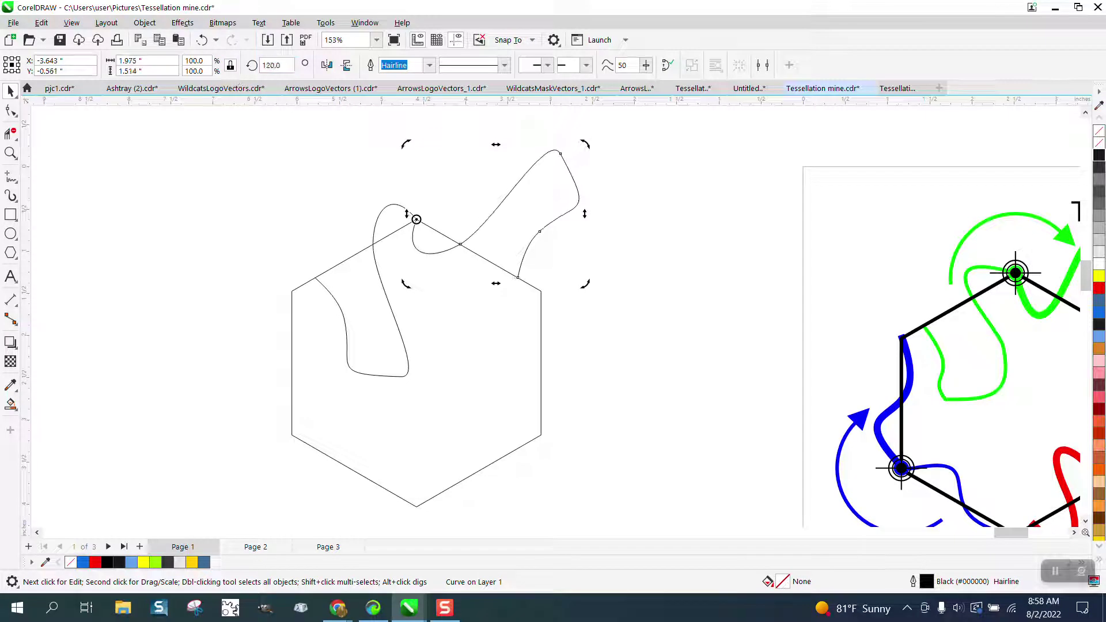
pyautogui.scroll(-4, 470, 256)
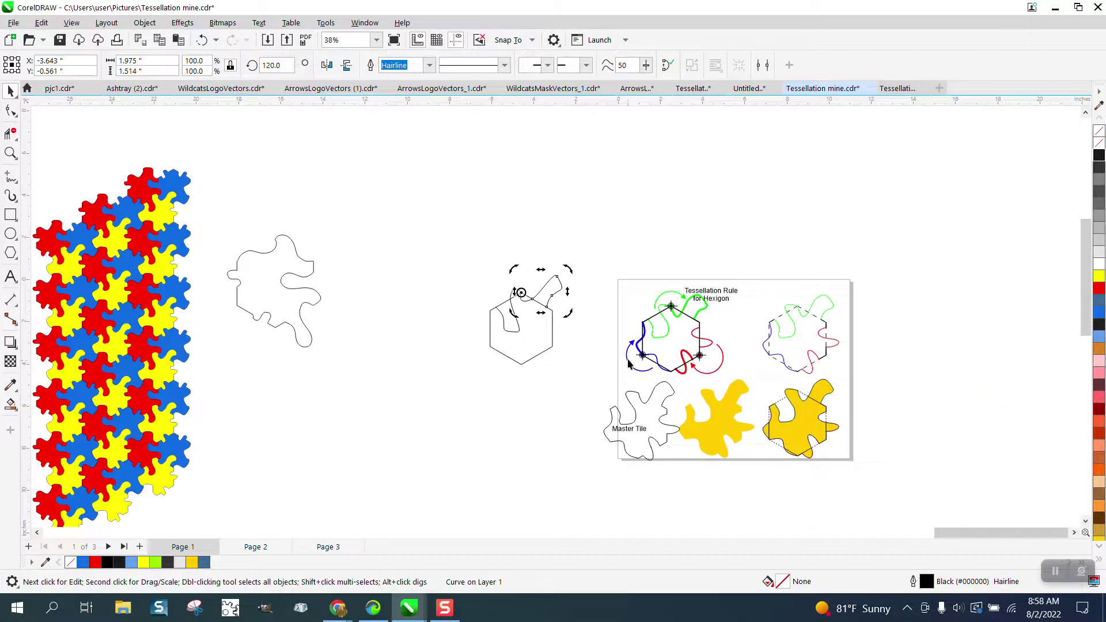
# Draw a freehand wavy curve along the hexagon's lower-left edge.
pyautogui.click(10, 152)
pyautogui.moveTo(592, 296); pyautogui.dragTo(722, 394)
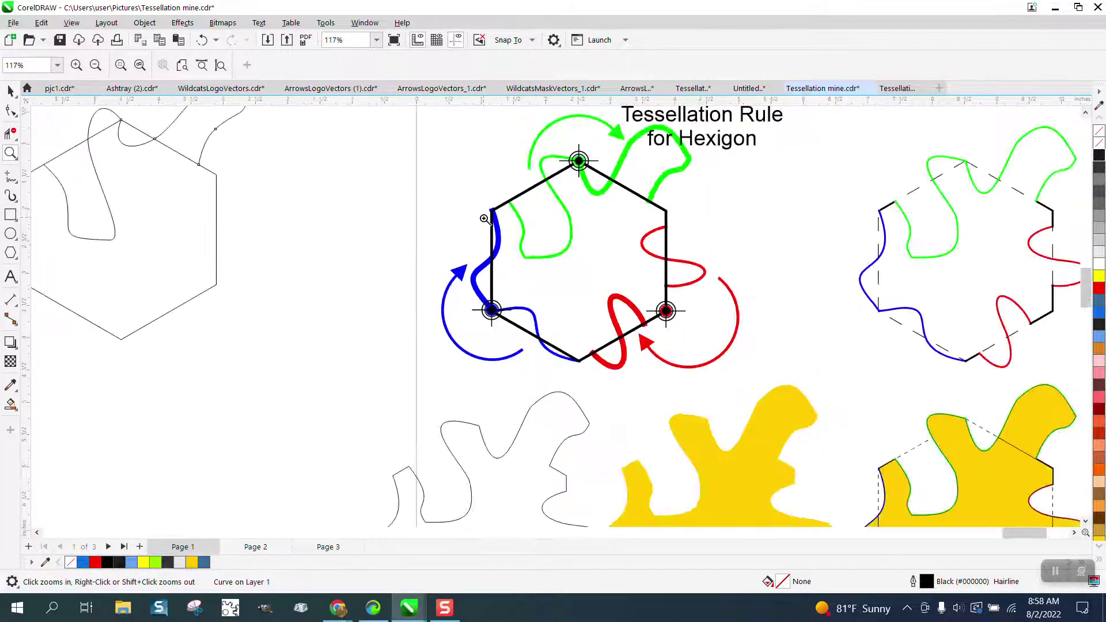
pyautogui.scroll(-2, 486, 225)
pyautogui.scroll(-1, 469, 363)
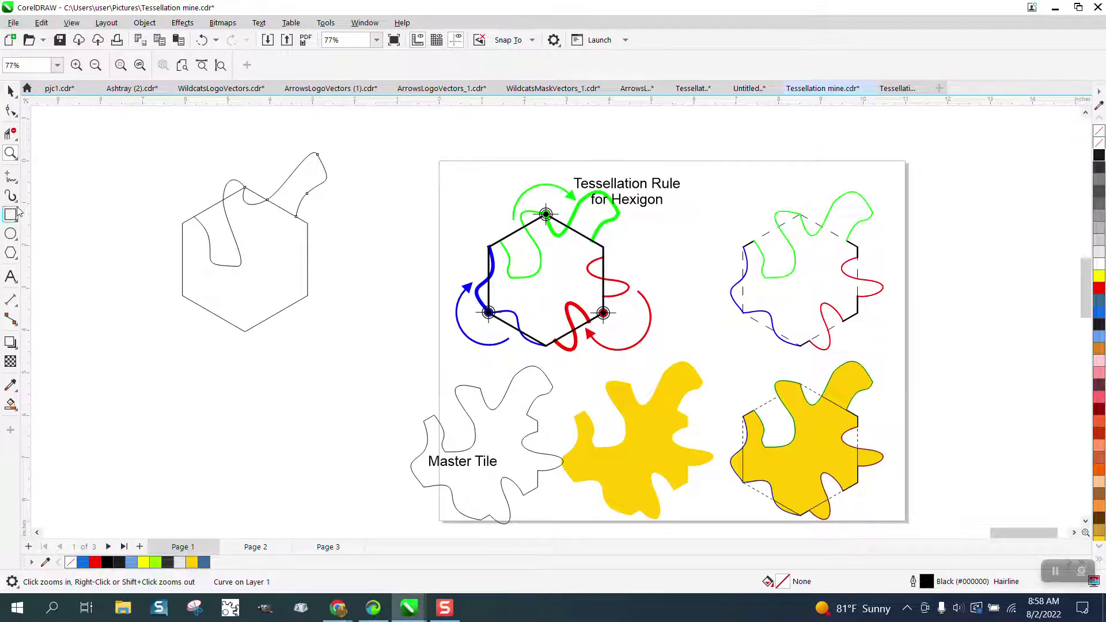
pyautogui.click(17, 190)
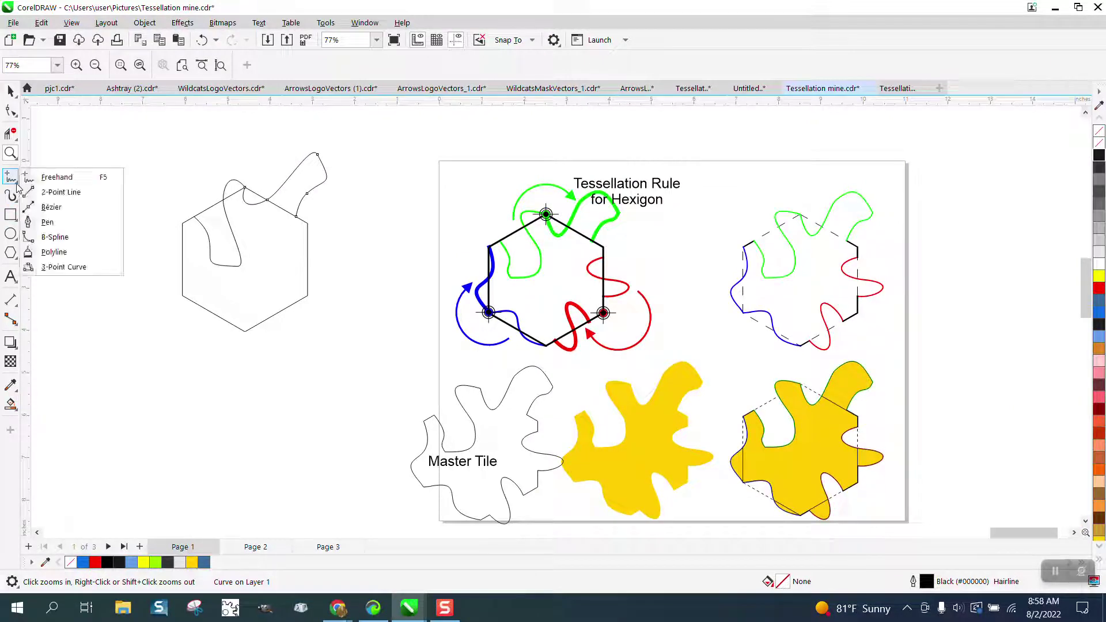
pyautogui.click(54, 178)
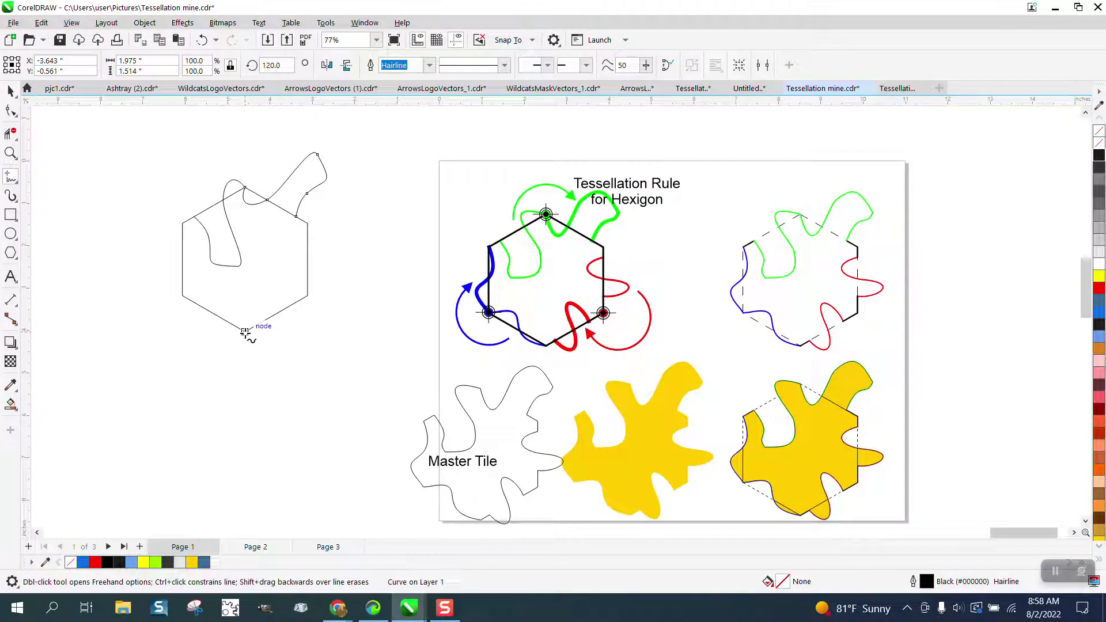
pyautogui.moveTo(245, 332)
pyautogui.mouseDown()
pyautogui.moveTo(214, 328)
pyautogui.moveTo(207, 297)
pyautogui.moveTo(182, 295)
pyautogui.mouseUp()
pyautogui.click(11, 153)
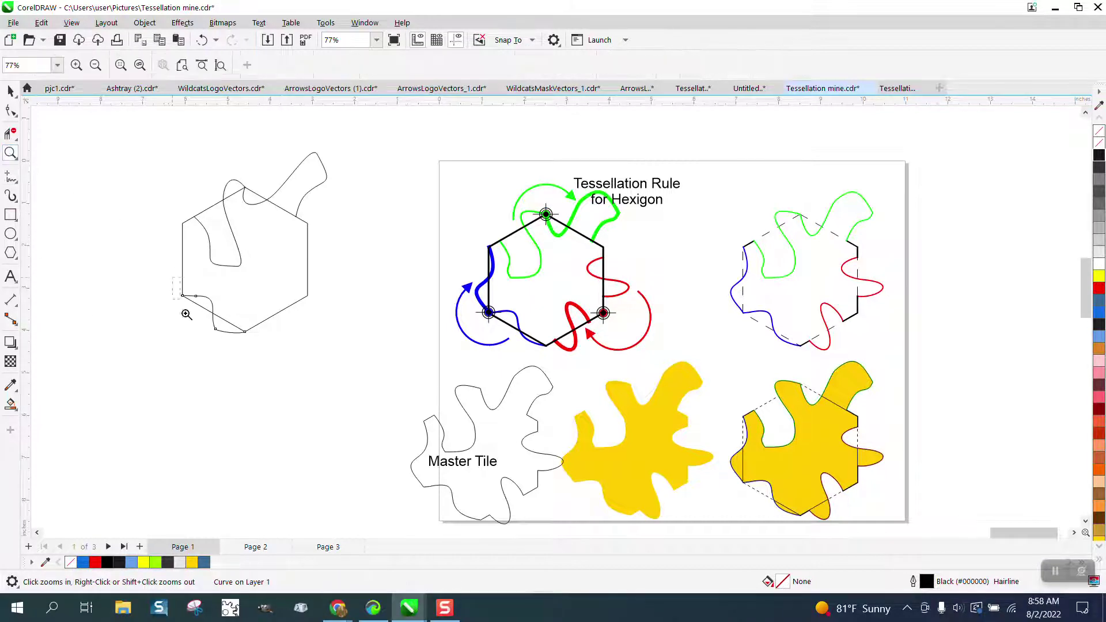
pyautogui.click(322, 374)
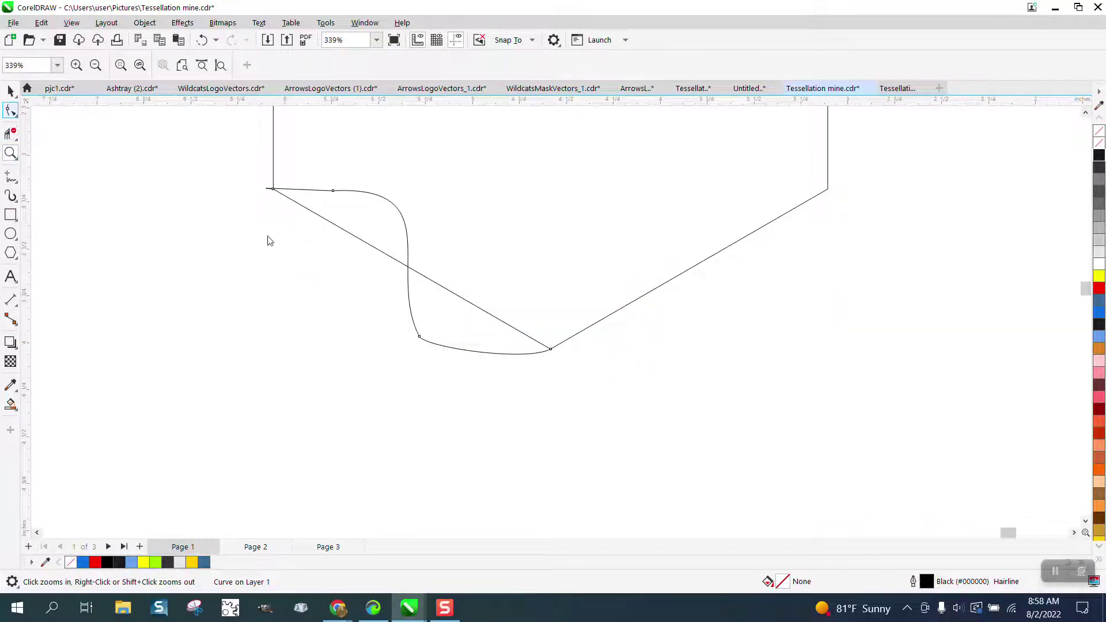
# Smooth the curve into an S by stretching the corner handle and deleting extra nodes.
pyautogui.click(10, 152)
pyautogui.moveTo(242, 159); pyautogui.dragTo(350, 222)
pyautogui.click(10, 110)
pyautogui.click(399, 304)
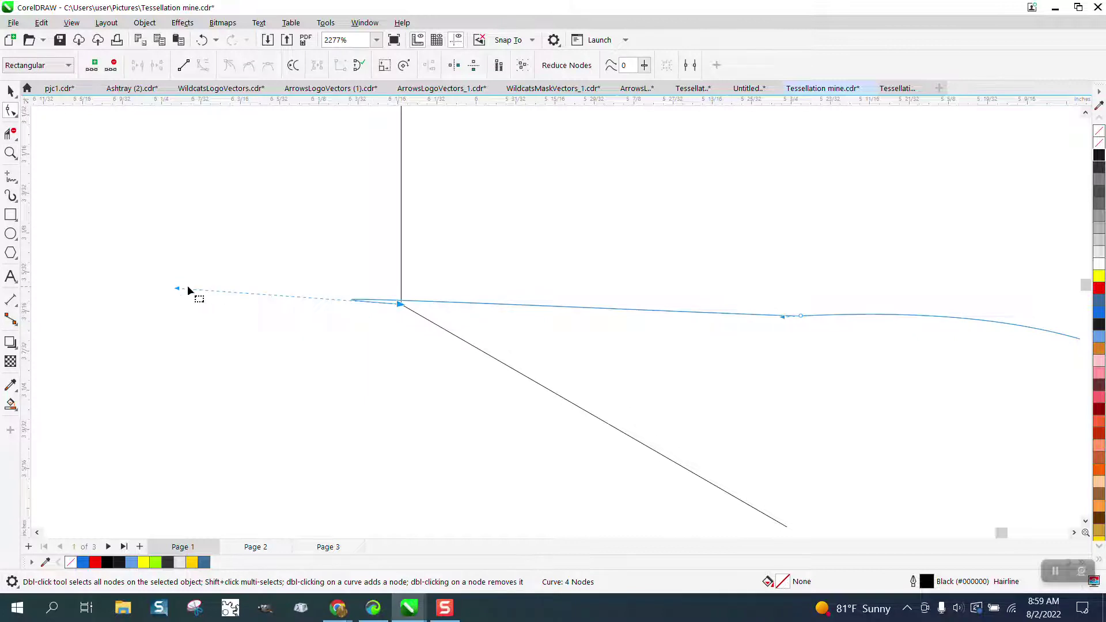
pyautogui.moveTo(178, 291); pyautogui.dragTo(529, 288)
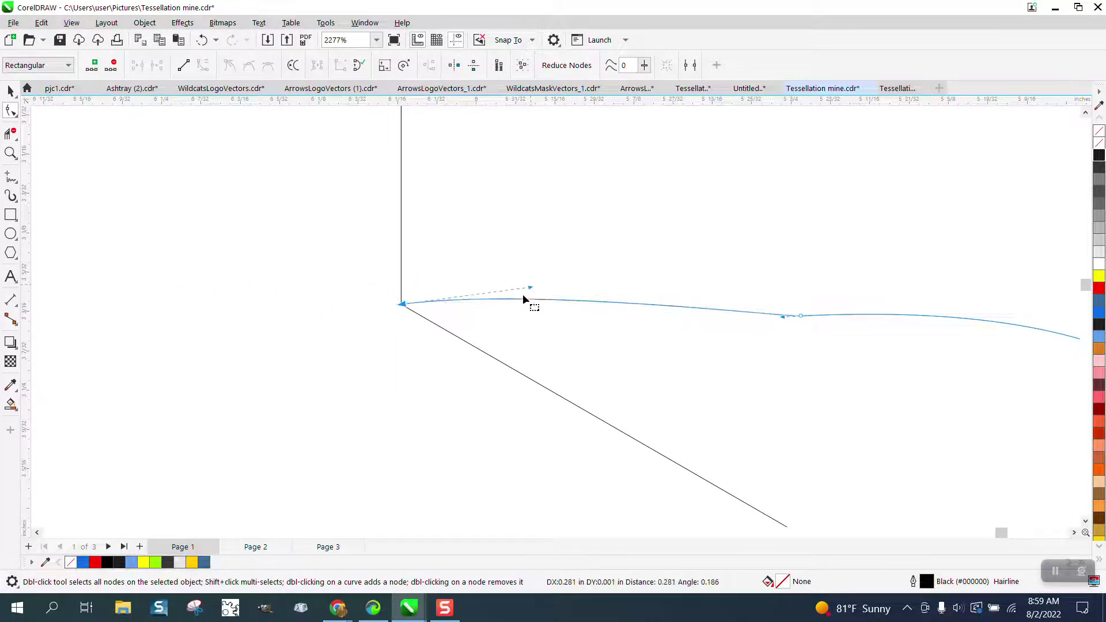
pyautogui.scroll(-2, 273, 241)
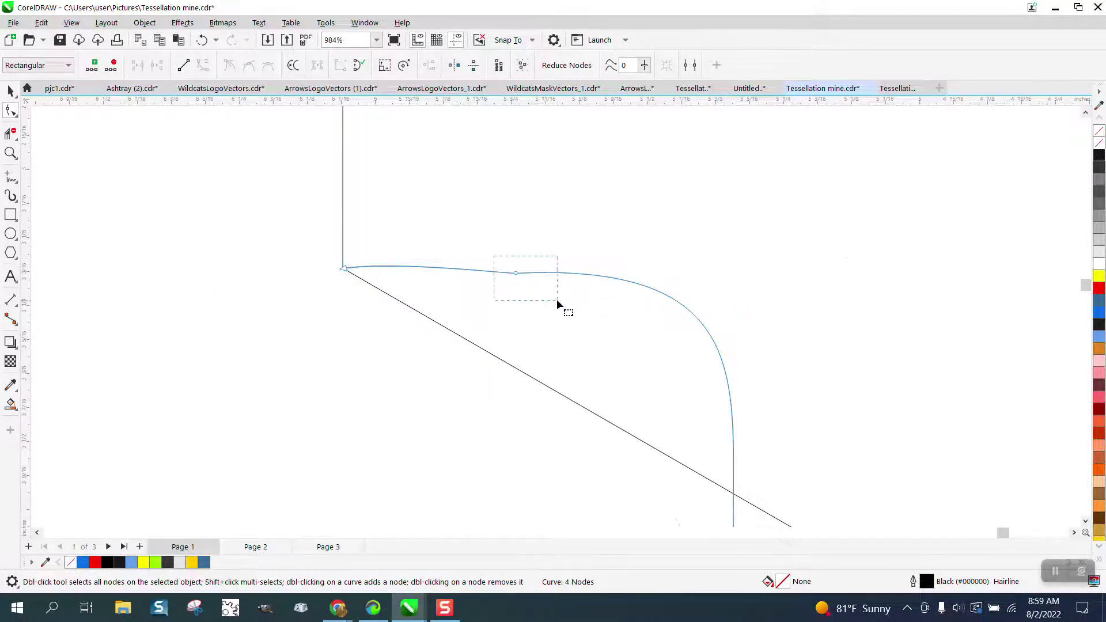
pyautogui.moveTo(556, 299); pyautogui.dragTo(560, 298)
pyautogui.press('Delete')
pyautogui.scroll(-3, 555, 298)
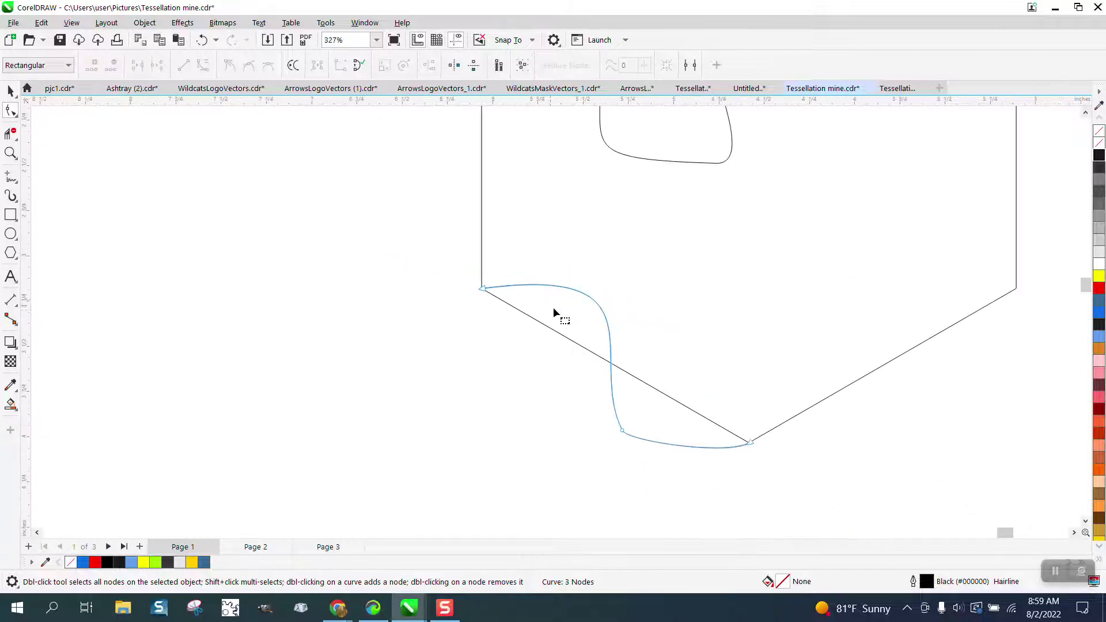
pyautogui.moveTo(641, 451); pyautogui.dragTo(642, 450)
pyautogui.press('Delete')
pyautogui.click(12, 92)
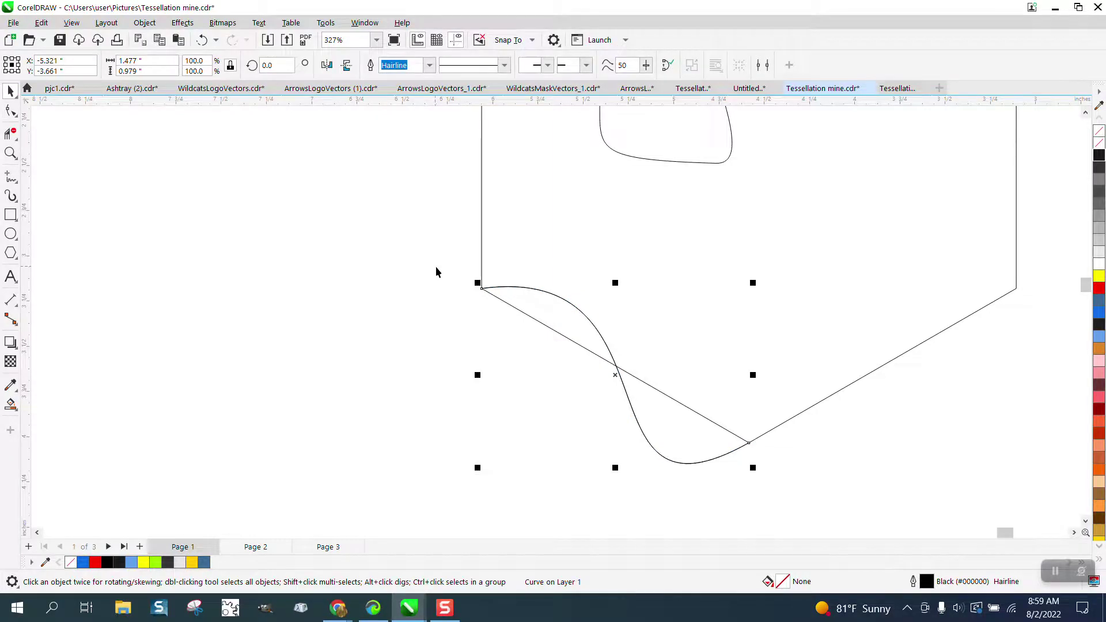
# Pivot the S-curve on its top-left node and rotate it 120° onto the left edge.
pyautogui.click(615, 374)
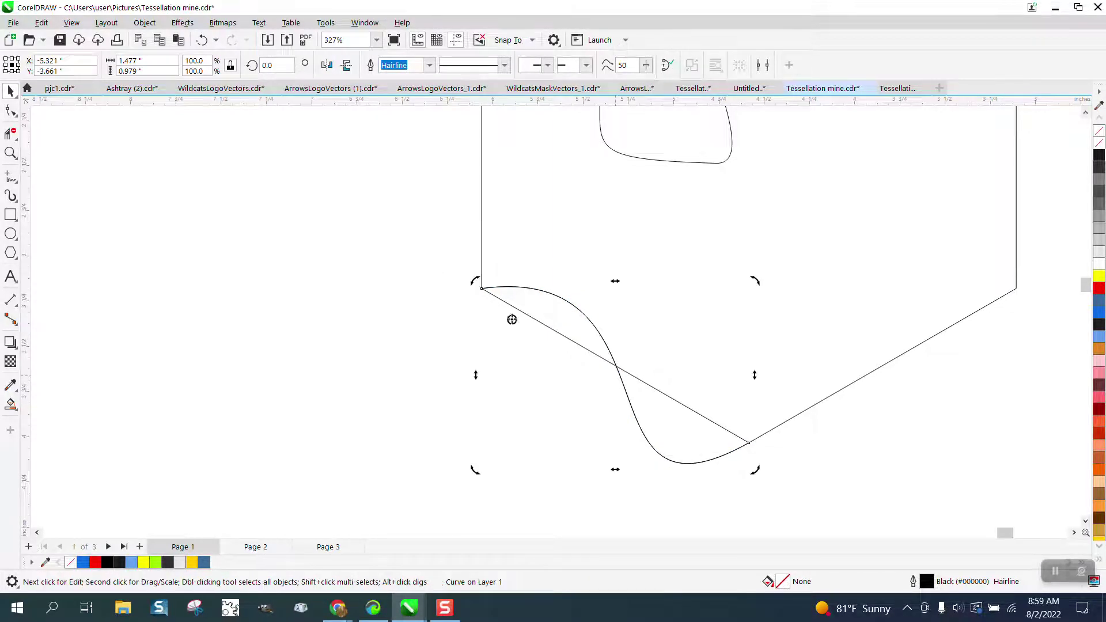
pyautogui.moveTo(486, 291); pyautogui.dragTo(483, 288)
pyautogui.click(285, 66)
pyautogui.write('120')
pyautogui.press('Return')
pyautogui.scroll(-2, 380, 392)
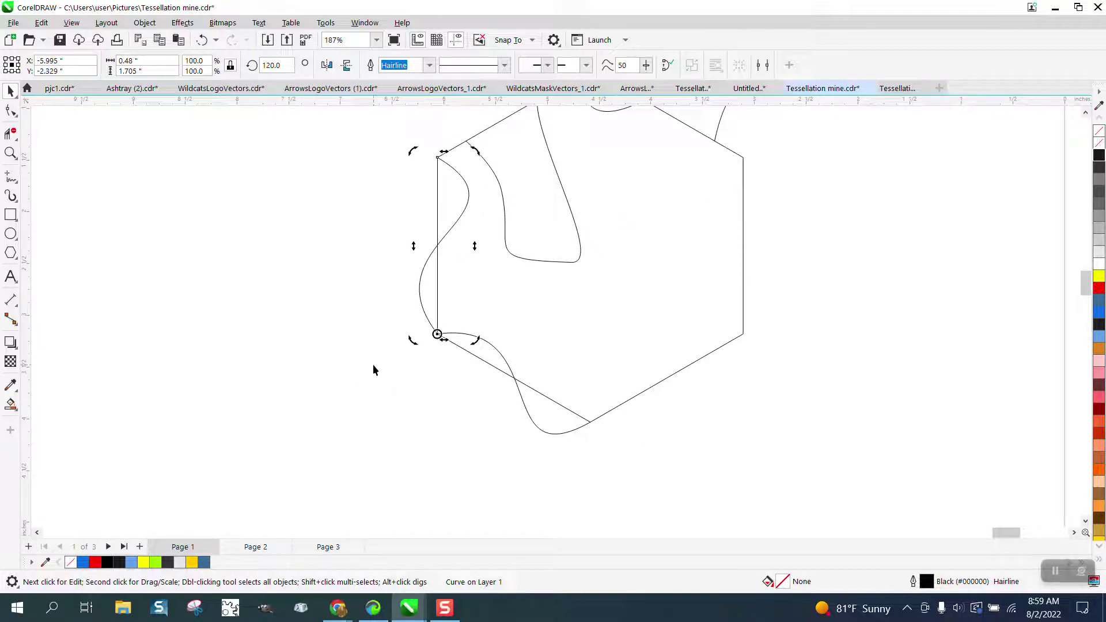
pyautogui.scroll(-2, 230, 380)
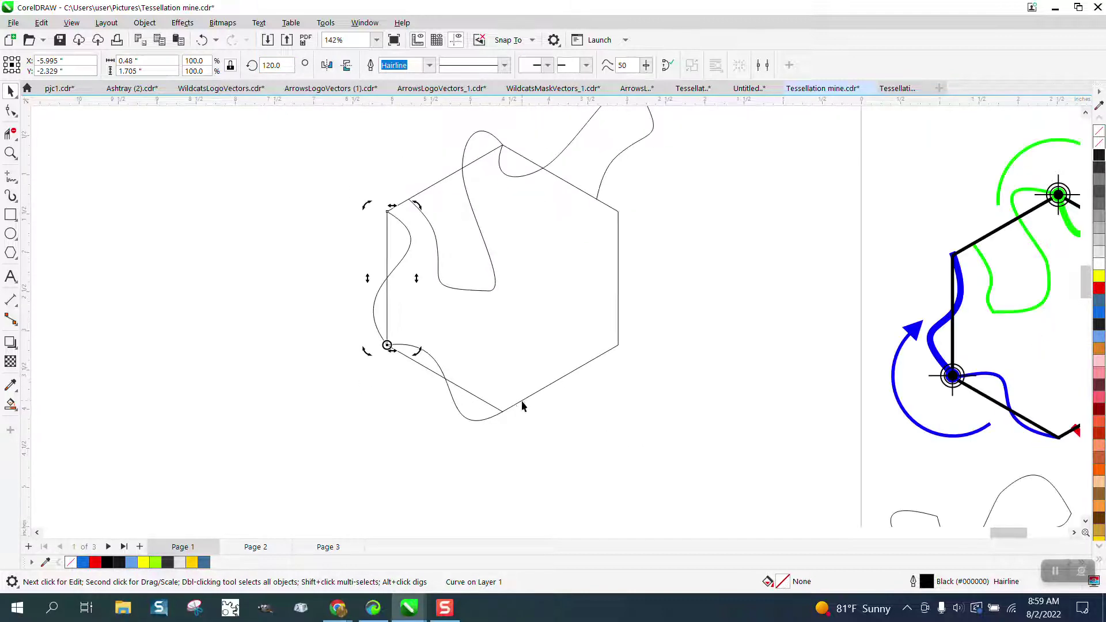
# Draw a freehand S-curve down from the right-edge midpoint.
pyautogui.click(17, 182)
pyautogui.click(43, 175)
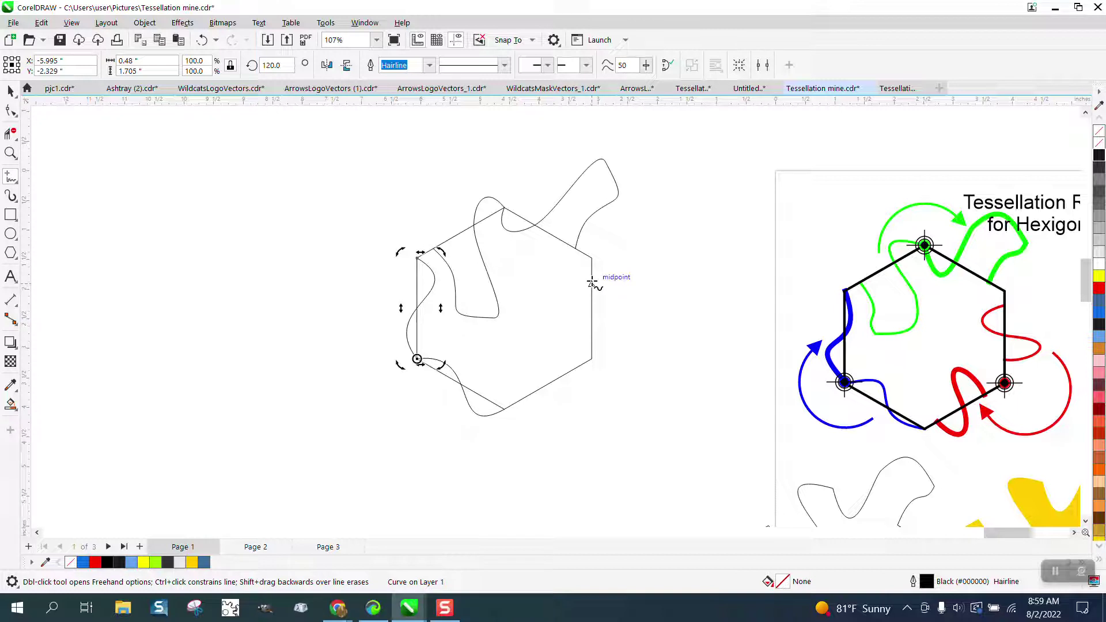
pyautogui.moveTo(592, 283)
pyautogui.mouseDown()
pyautogui.moveTo(577, 281)
pyautogui.moveTo(572, 297)
pyautogui.moveTo(605, 312)
pyautogui.moveTo(590, 330)
pyautogui.mouseUp()
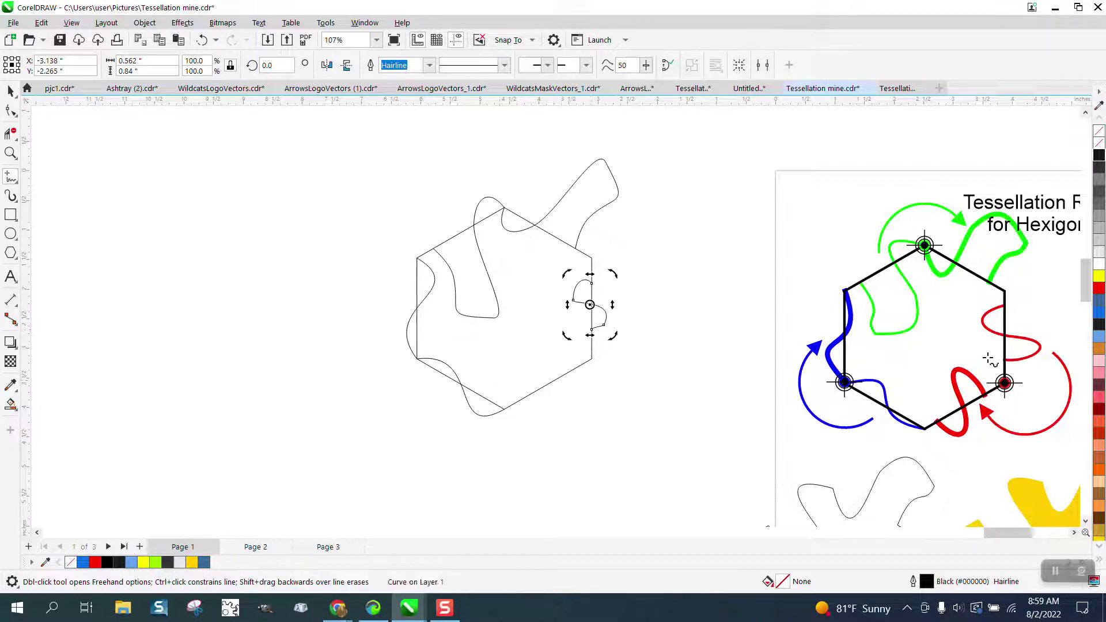
pyautogui.click(11, 153)
pyautogui.moveTo(551, 262); pyautogui.dragTo(681, 376)
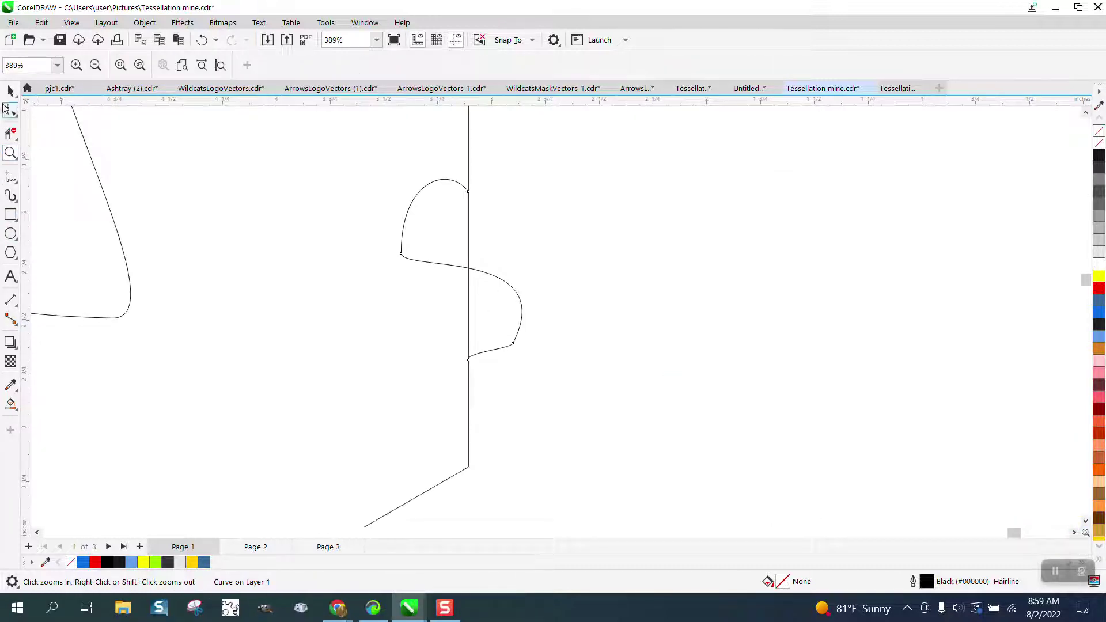
pyautogui.click(5, 109)
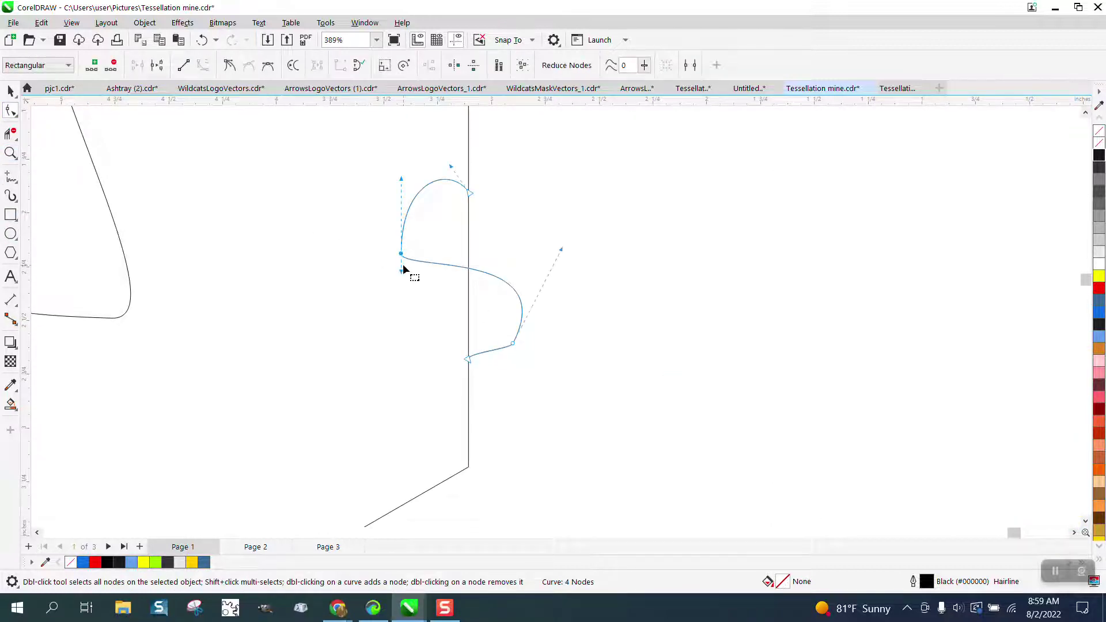
pyautogui.press('Delete')
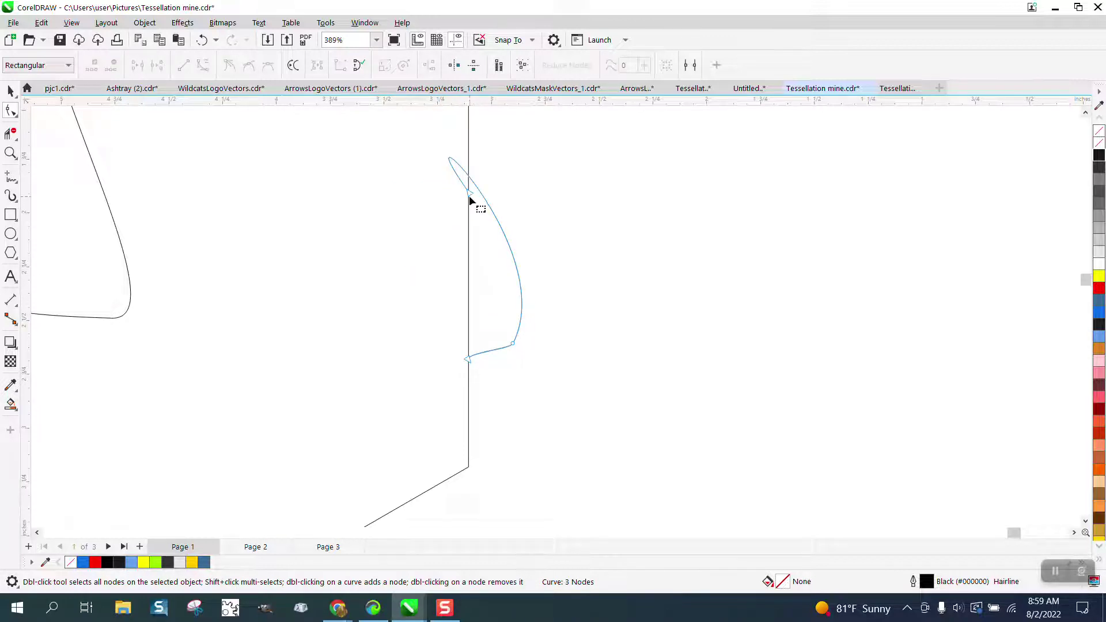
pyautogui.click(470, 200)
pyautogui.click(460, 182)
pyautogui.hotkey('ctrl', 'z')
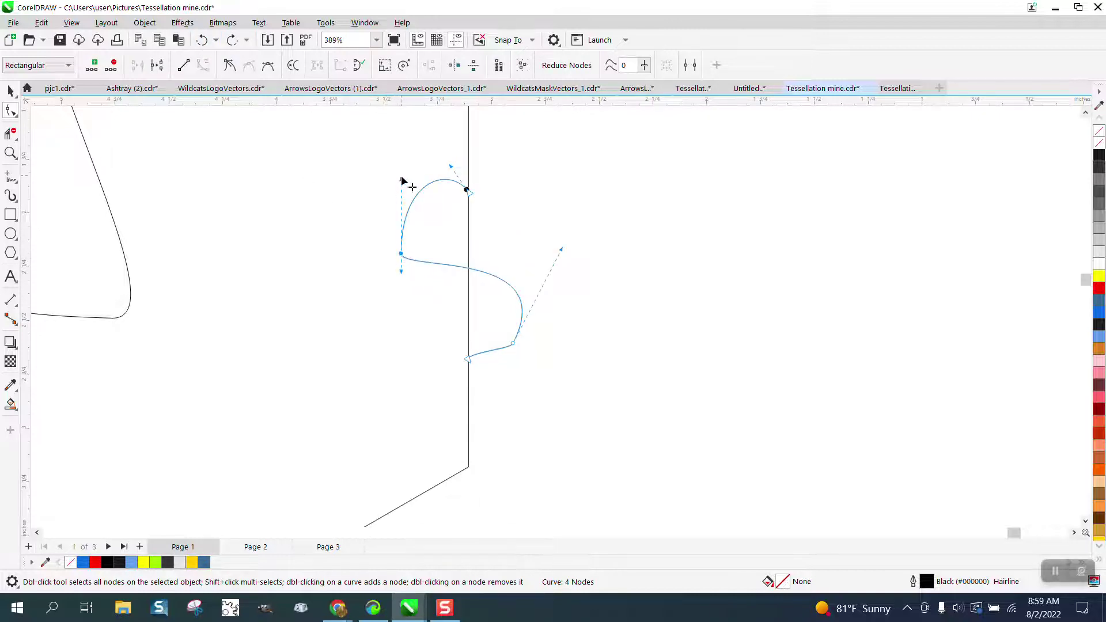
# Reshape the S-curve's bulges and flatten its lower end onto the edge line.
pyautogui.moveTo(403, 179); pyautogui.dragTo(365, 203)
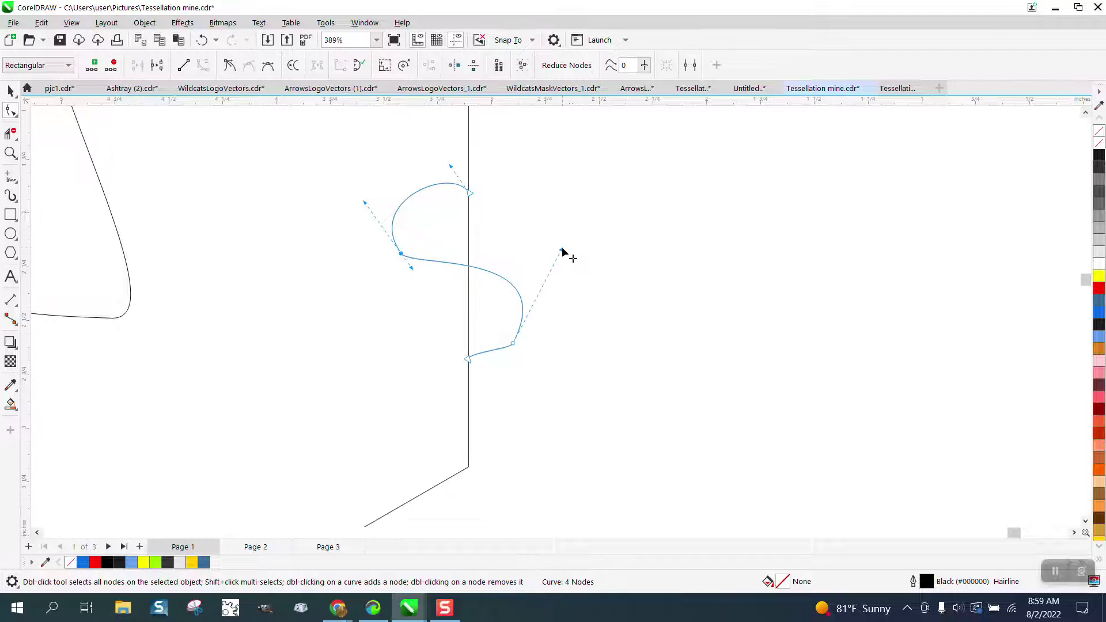
pyautogui.moveTo(562, 251); pyautogui.dragTo(581, 272)
pyautogui.click(11, 153)
pyautogui.moveTo(434, 333); pyautogui.dragTo(579, 403)
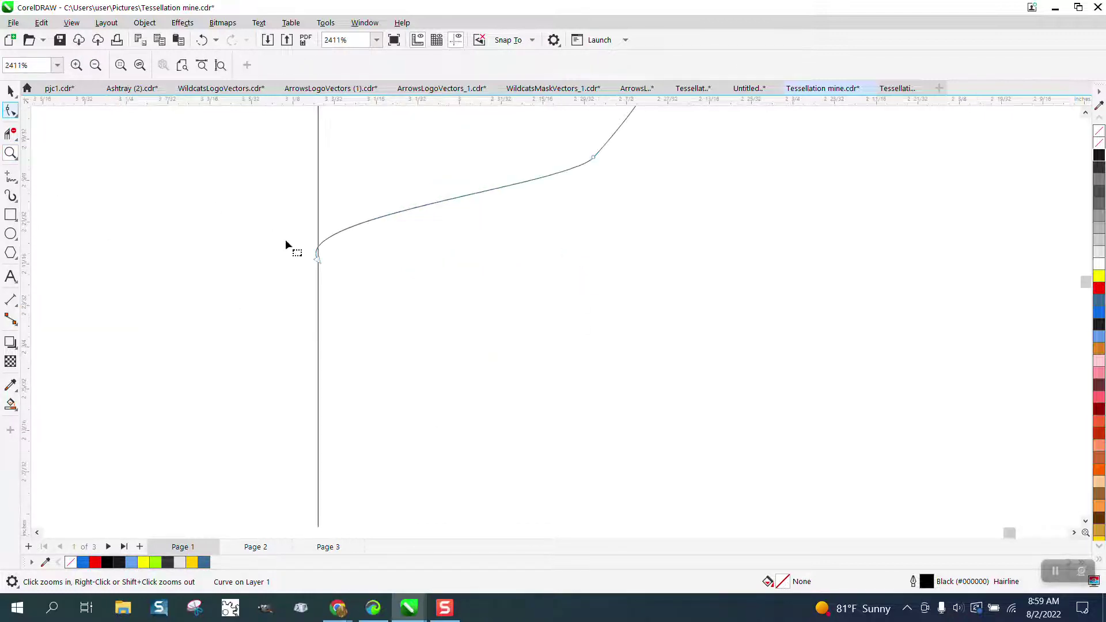
pyautogui.click(316, 257)
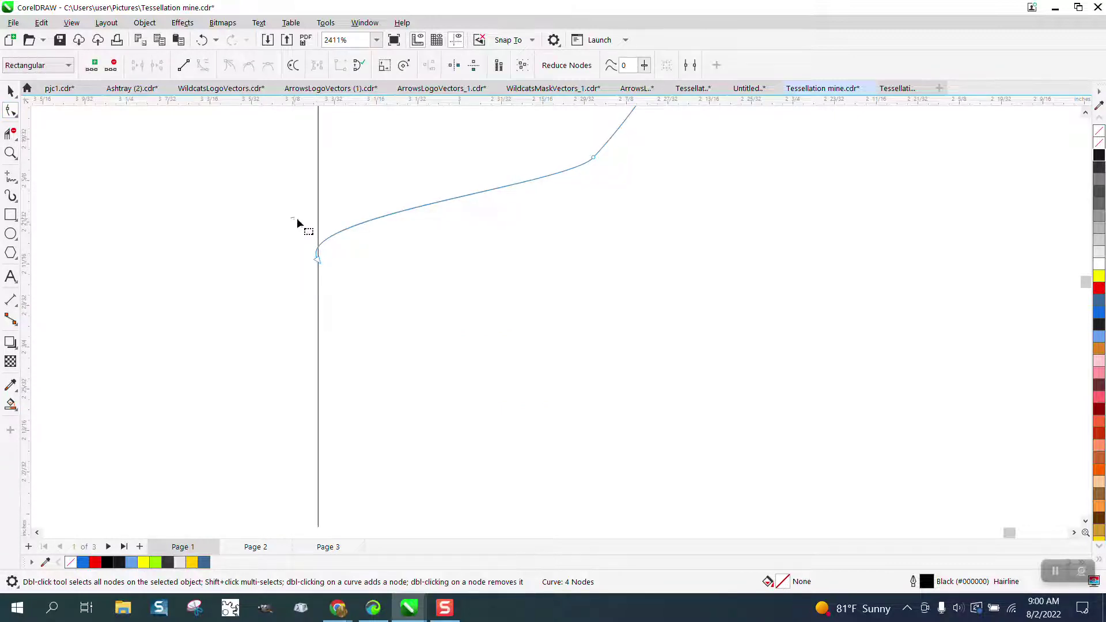
pyautogui.moveTo(357, 246); pyautogui.dragTo(356, 247)
pyautogui.moveTo(288, 218); pyautogui.dragTo(338, 261)
pyautogui.scroll(-1, 376, 264)
pyautogui.scroll(-3, 368, 241)
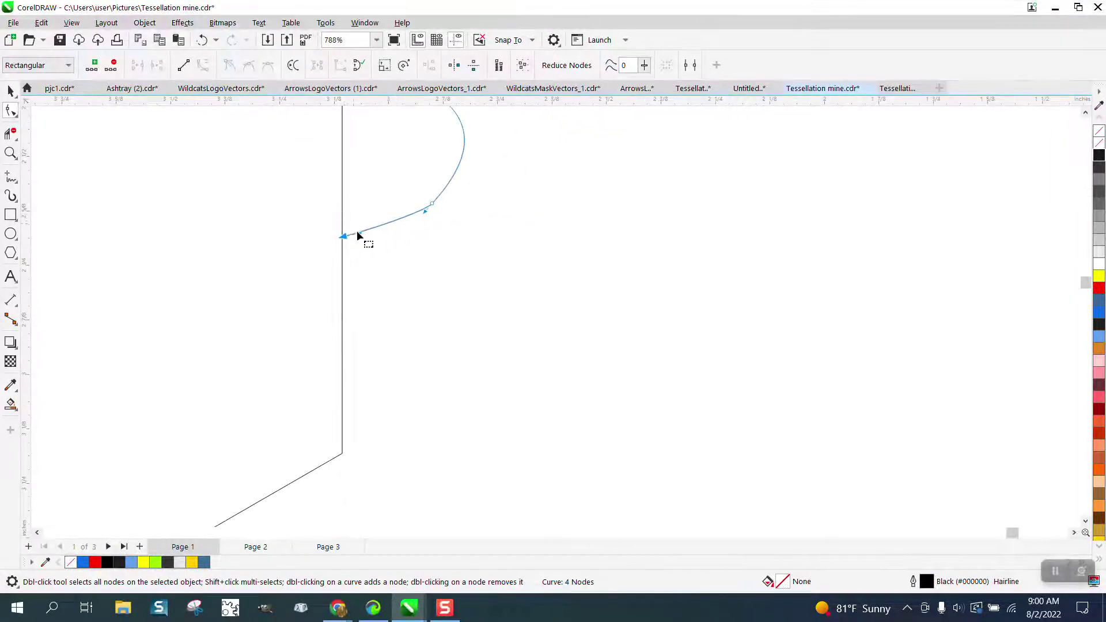
pyautogui.scroll(-3, 368, 250)
pyautogui.scroll(-1, 420, 275)
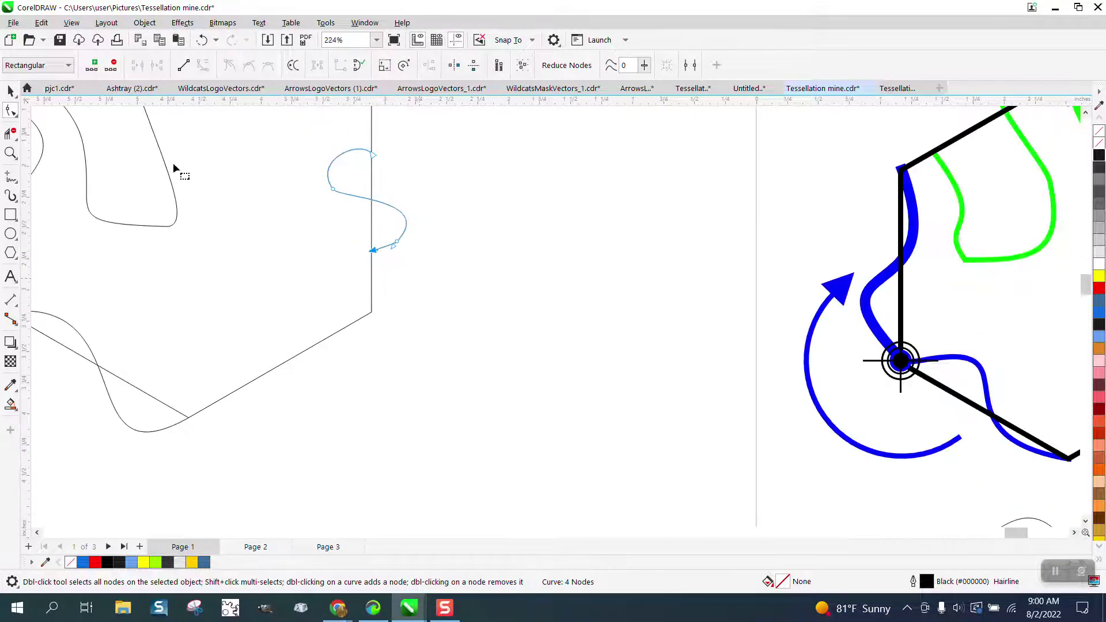
pyautogui.click(11, 91)
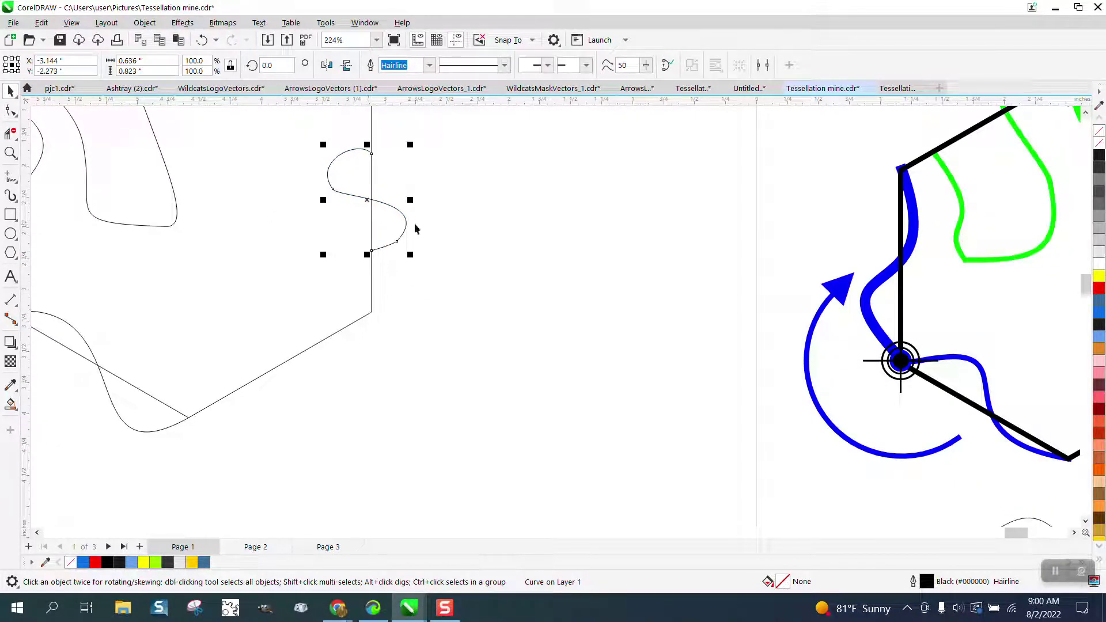
# Rotate a copy of the right-edge S-curve exactly 120° about the lower corner.
pyautogui.click(364, 199)
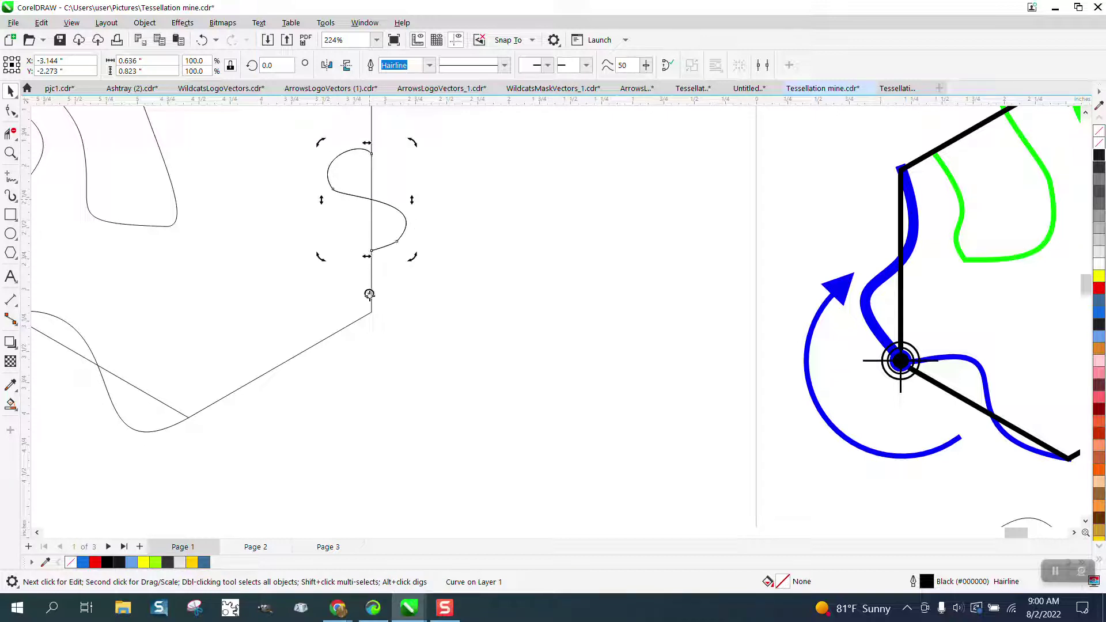
pyautogui.moveTo(410, 143); pyautogui.dragTo(254, 349)
pyautogui.moveTo(293, 65); pyautogui.dragTo(241, 64)
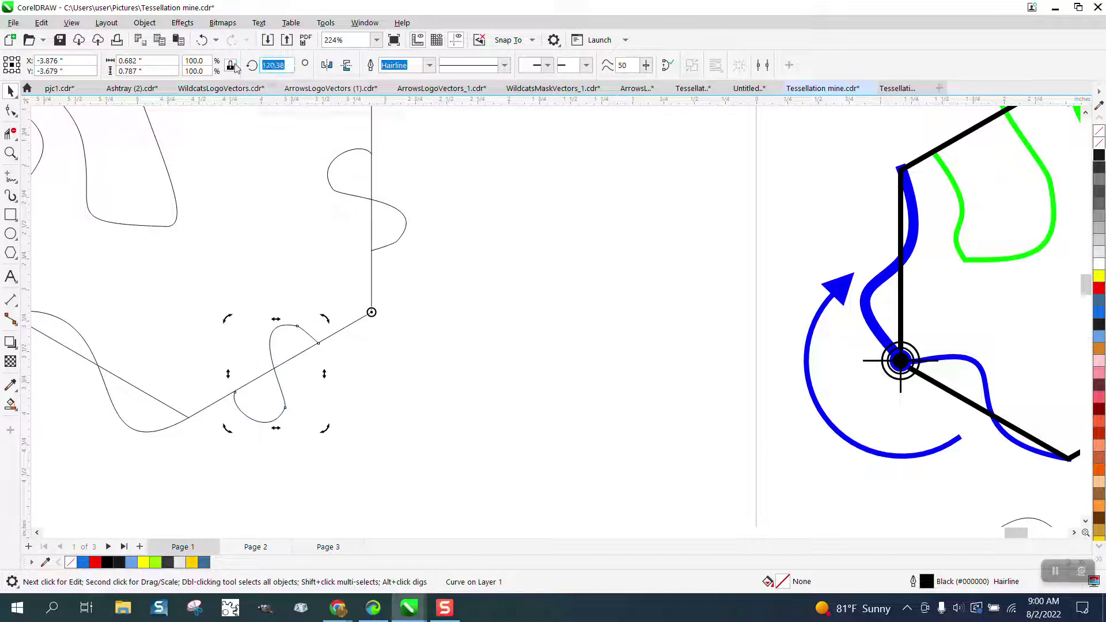
pyautogui.write('120')
pyautogui.press('Return')
pyautogui.scroll(-3, 420, 233)
# Draw a rectangle frame around the hexagon tile.
pyautogui.click(10, 214)
pyautogui.moveTo(287, 155); pyautogui.dragTo(490, 364)
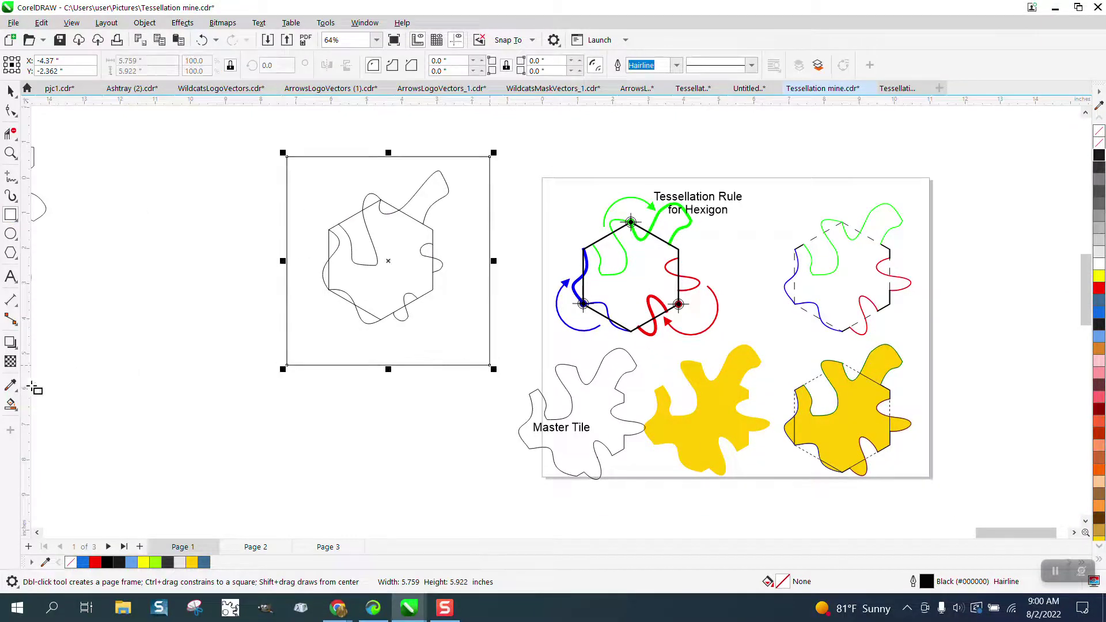
pyautogui.click(10, 153)
pyautogui.moveTo(298, 174); pyautogui.dragTo(560, 353)
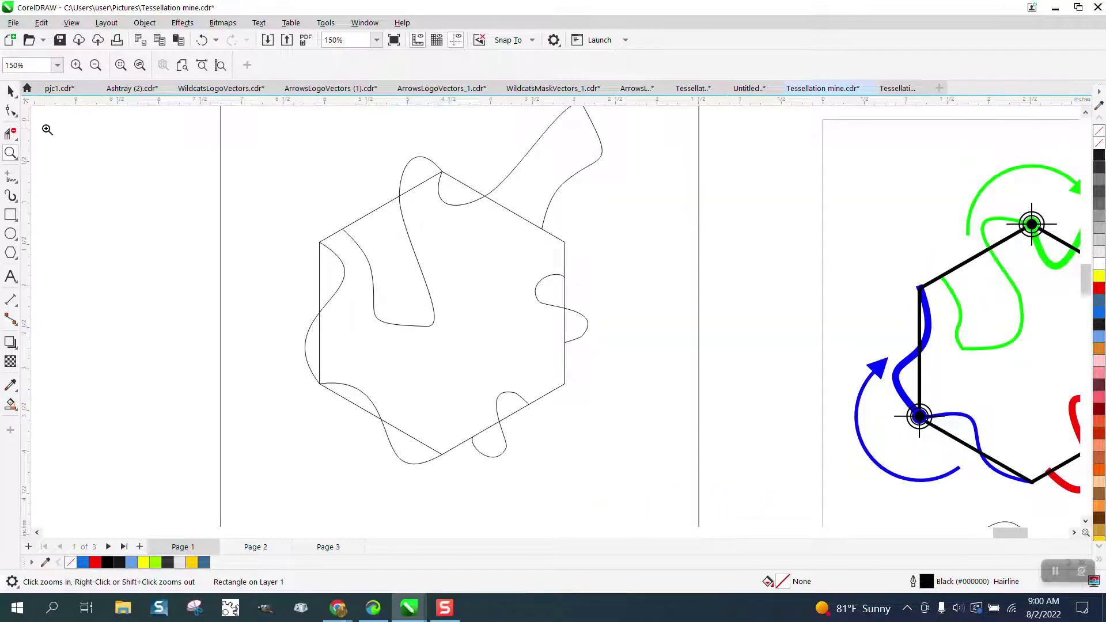
# Trim away the straight hexagon edge pieces between the curve intersections.
pyautogui.click(15, 134)
pyautogui.click(421, 187)
pyautogui.click(515, 214)
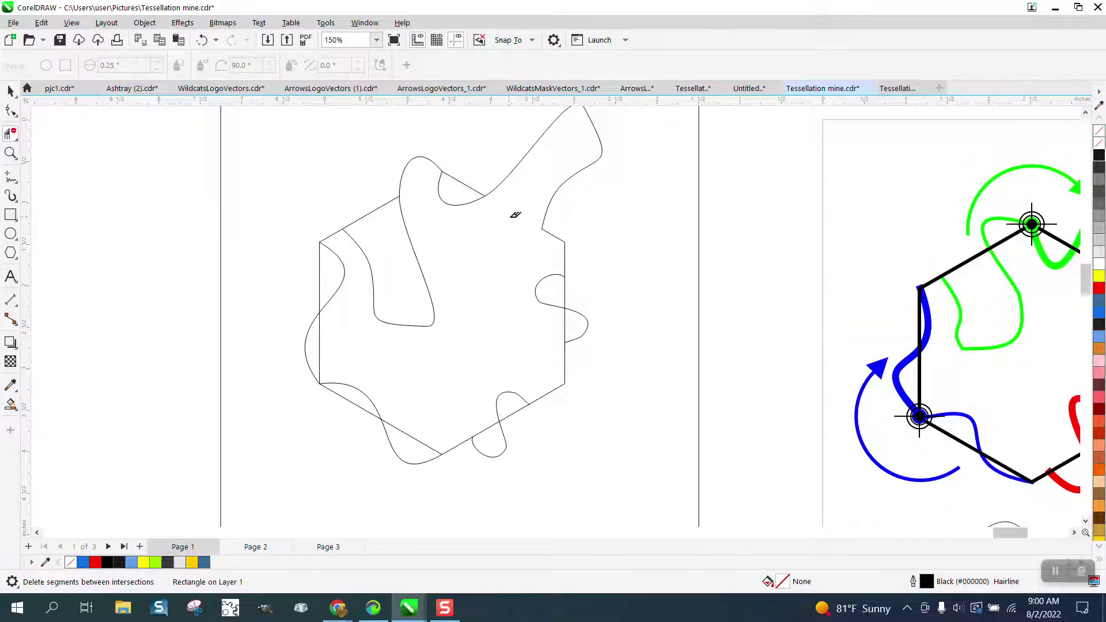
pyautogui.click(564, 328)
pyautogui.click(564, 327)
pyautogui.click(485, 429)
pyautogui.click(421, 442)
pyautogui.click(320, 340)
# Smart-fill the enclosed tile outline with yellow.
pyautogui.click(10, 404)
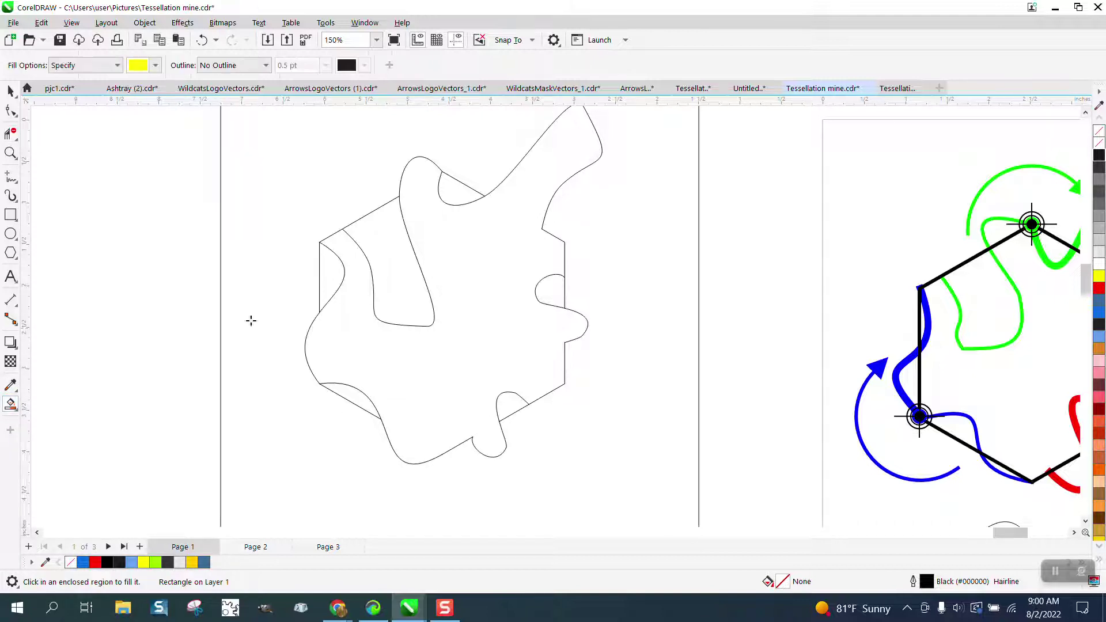
pyautogui.click(471, 306)
pyautogui.scroll(-3, 471, 306)
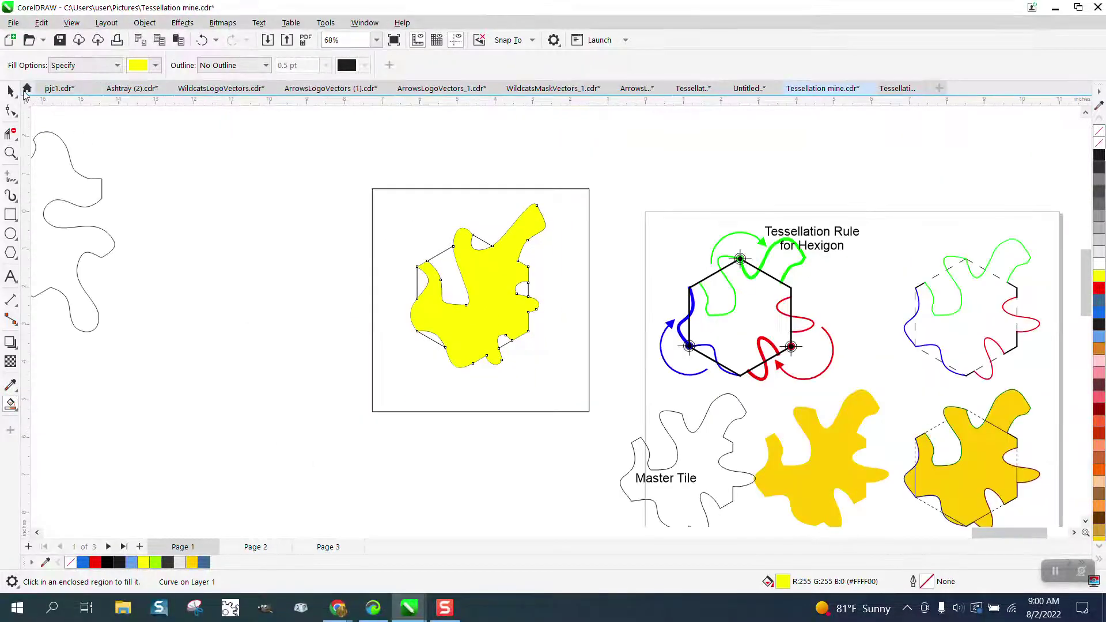
# Delete the frame and leftover lines, then make the tile unfilled with a dark outline.
pyautogui.click(11, 90)
pyautogui.moveTo(480, 266); pyautogui.dragTo(281, 247)
pyautogui.moveTo(363, 179); pyautogui.dragTo(592, 420)
pyautogui.press('Delete')
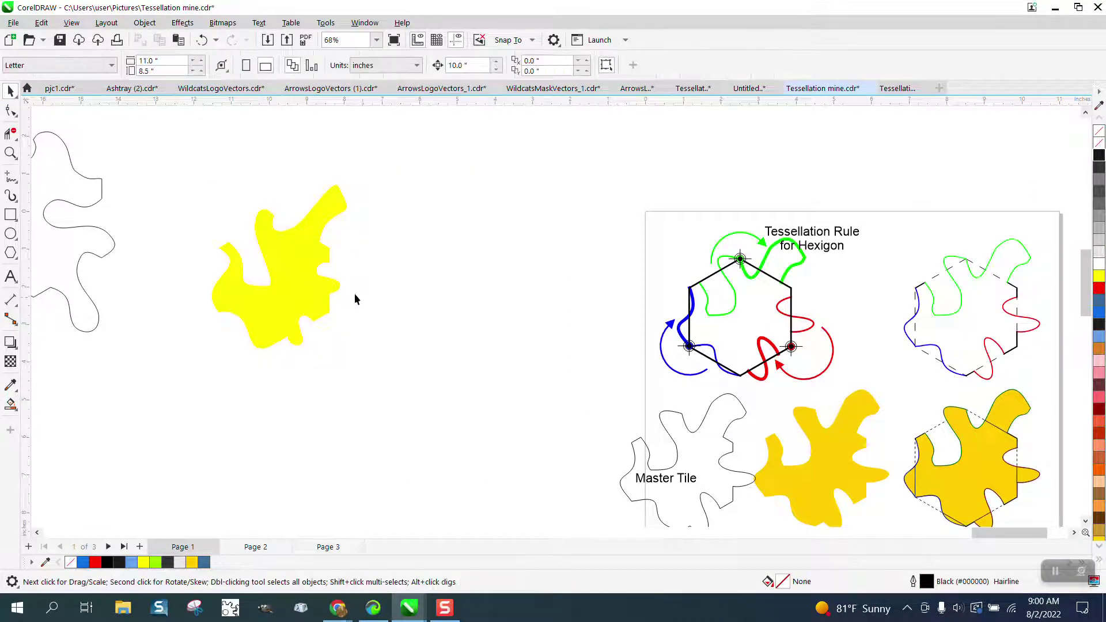
pyautogui.moveTo(302, 270); pyautogui.dragTo(447, 353)
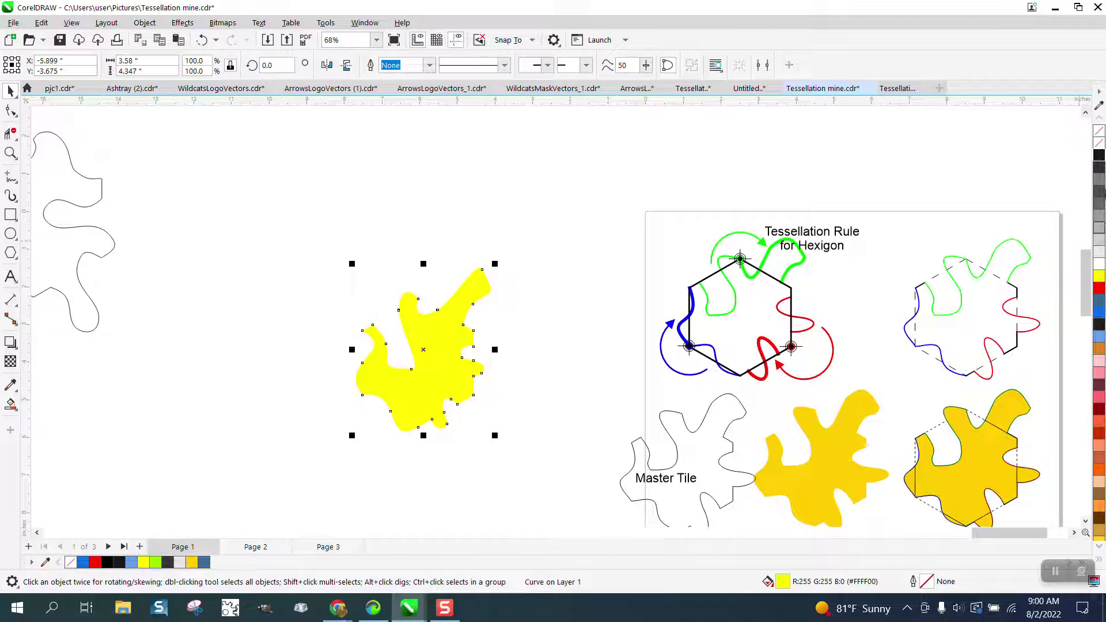
pyautogui.click(1099, 132)
pyautogui.rightClick(1099, 144)
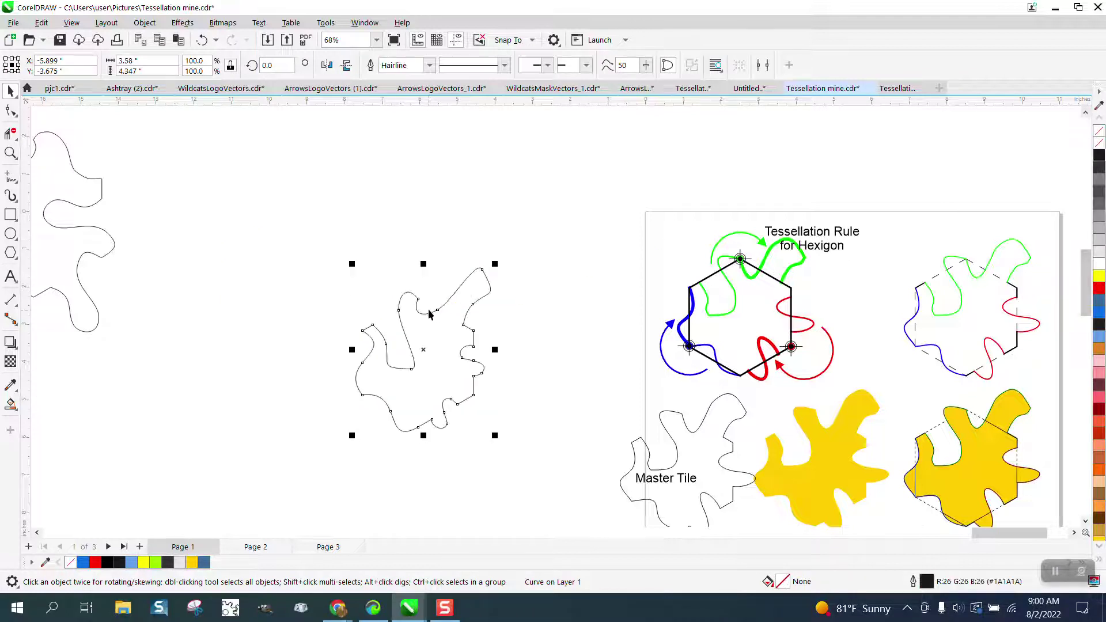
# Pivot on a tile node and create copies rotated 120° and 240°.
pyautogui.click(11, 153)
pyautogui.moveTo(323, 264); pyautogui.dragTo(524, 410)
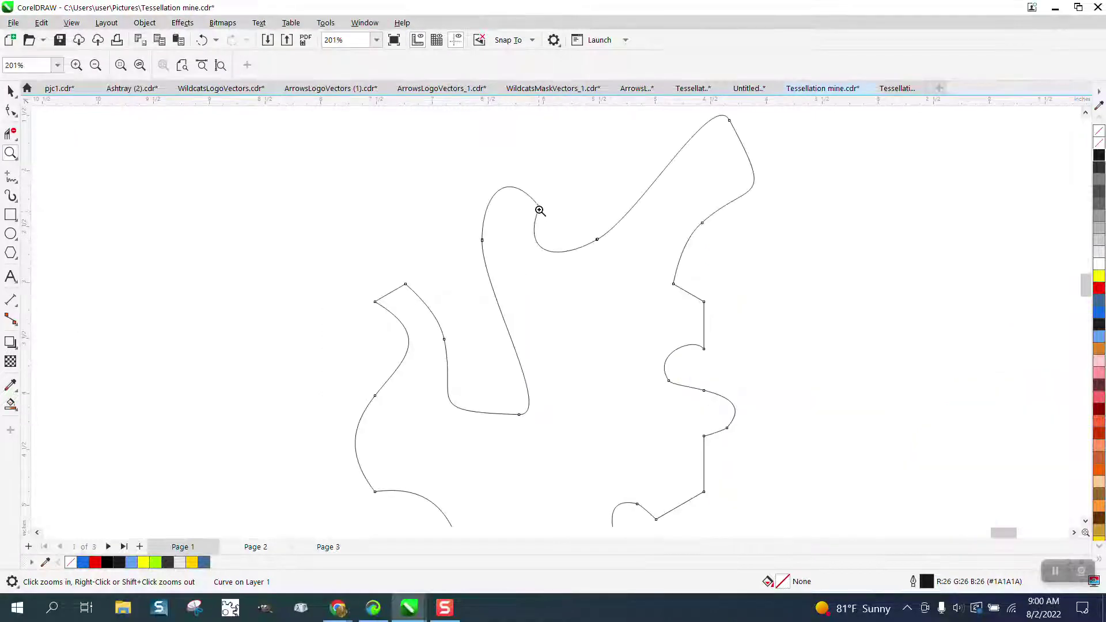
pyautogui.scroll(-1, 364, 307)
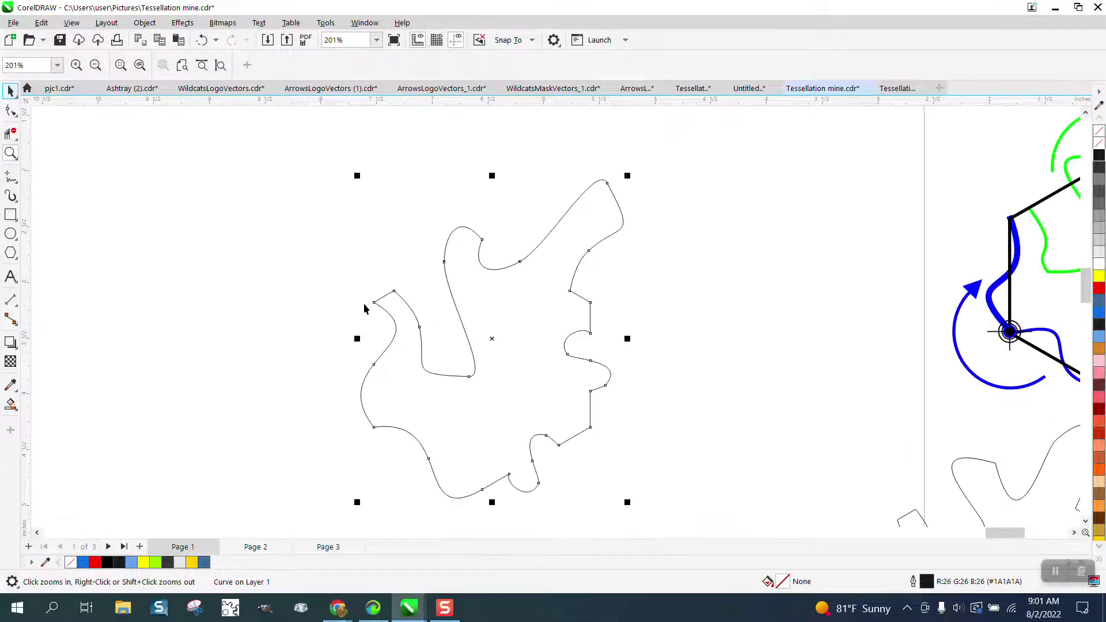
pyautogui.press('space')
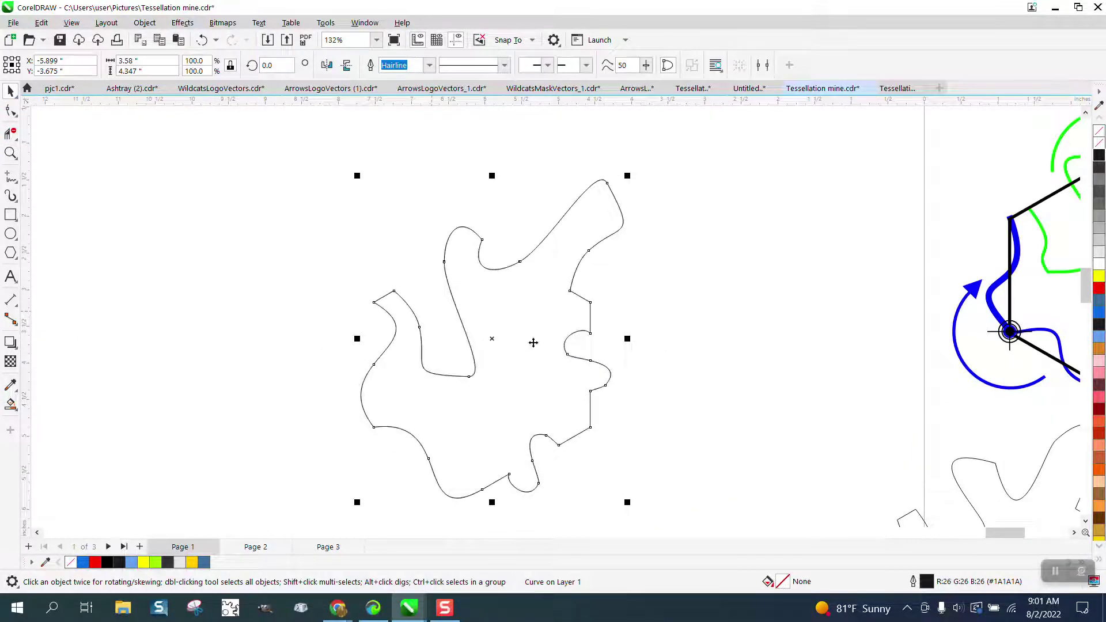
pyautogui.click(493, 338)
pyautogui.moveTo(492, 338); pyautogui.dragTo(482, 239)
pyautogui.hotkey('shift', 'Home')
pyautogui.write('120')
pyautogui.press('Return')
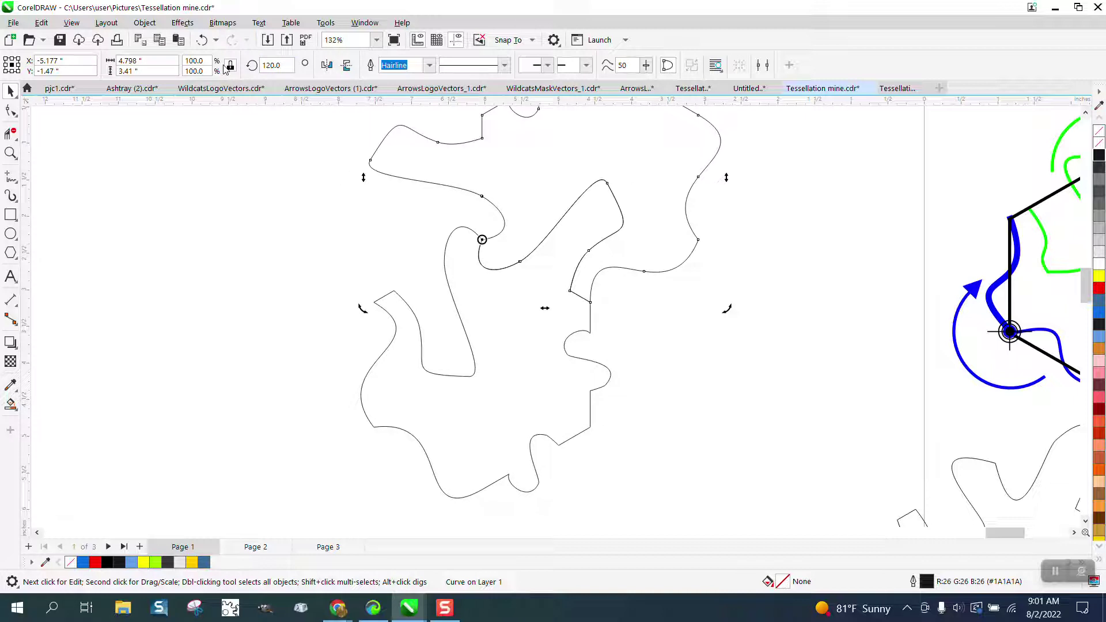
pyautogui.hotkey('ctrl', 'r')
pyautogui.scroll(-3, 327, 291)
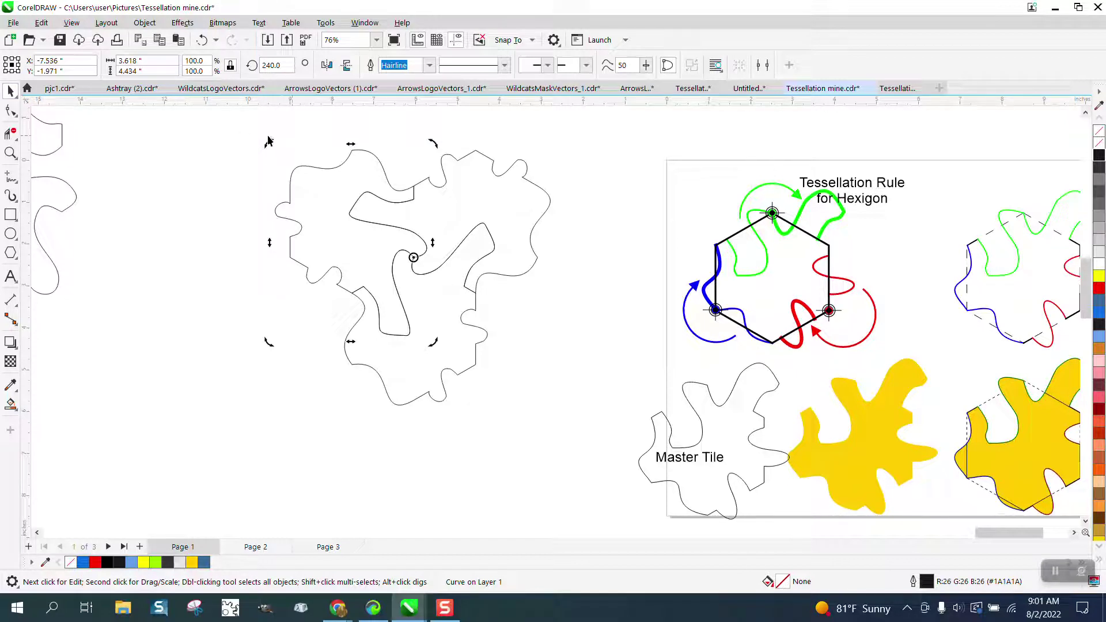
# Select the three tile copies and group them.
pyautogui.moveTo(267, 138); pyautogui.dragTo(274, 186)
pyautogui.moveTo(562, 408); pyautogui.dragTo(597, 437)
pyautogui.hotkey('ctrl', 'g')
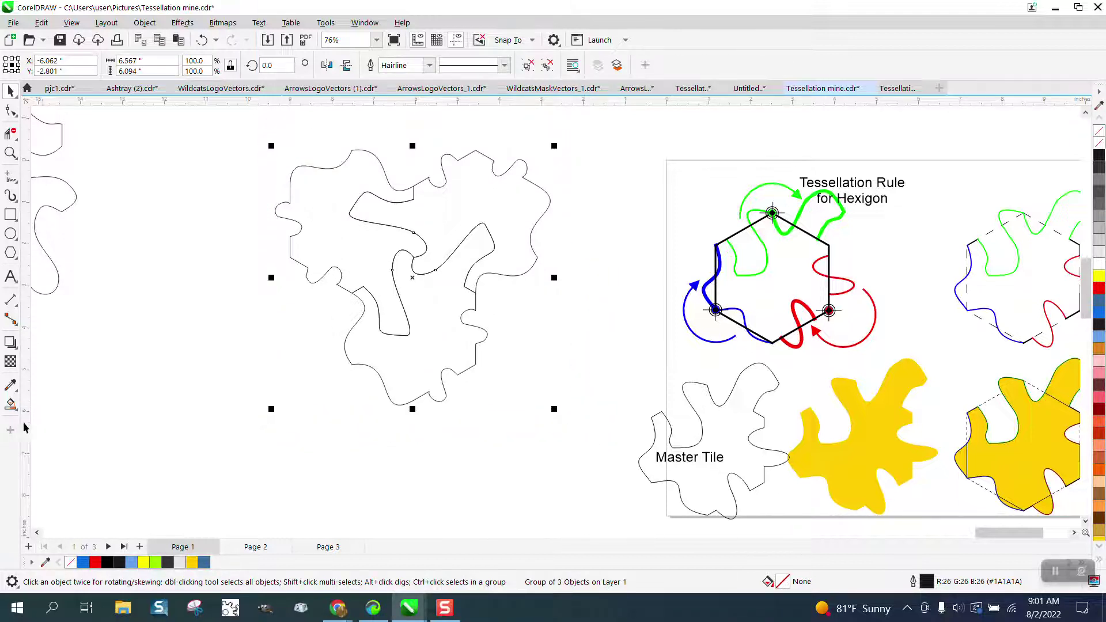
# Smart-fill the left, right and bottom regions yellow, red and light blue.
pyautogui.click(10, 403)
pyautogui.click(355, 262)
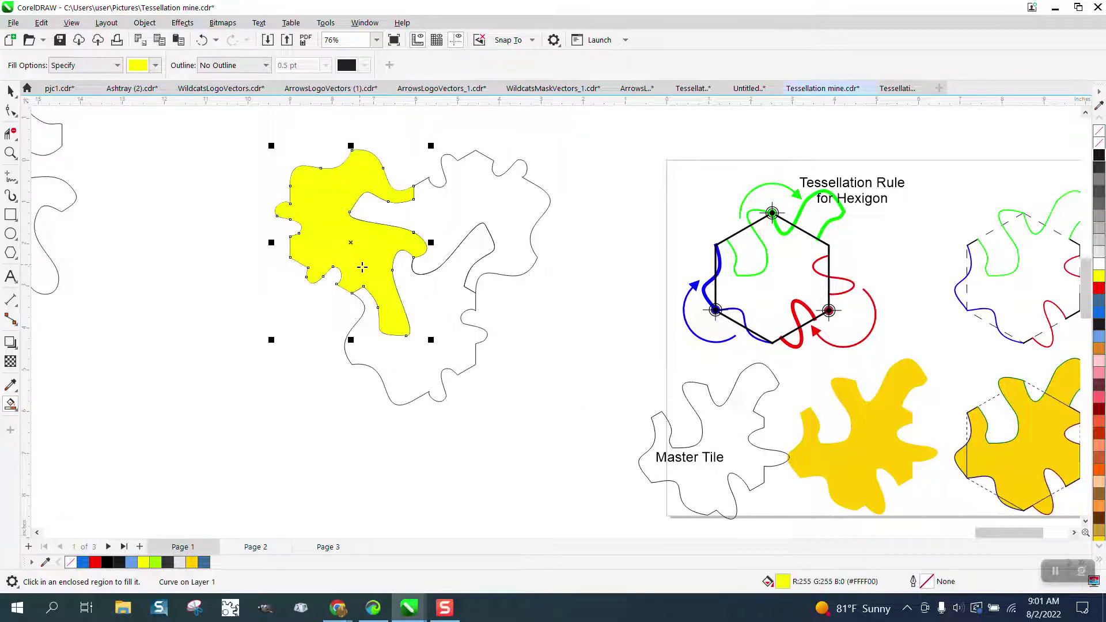
pyautogui.click(155, 65)
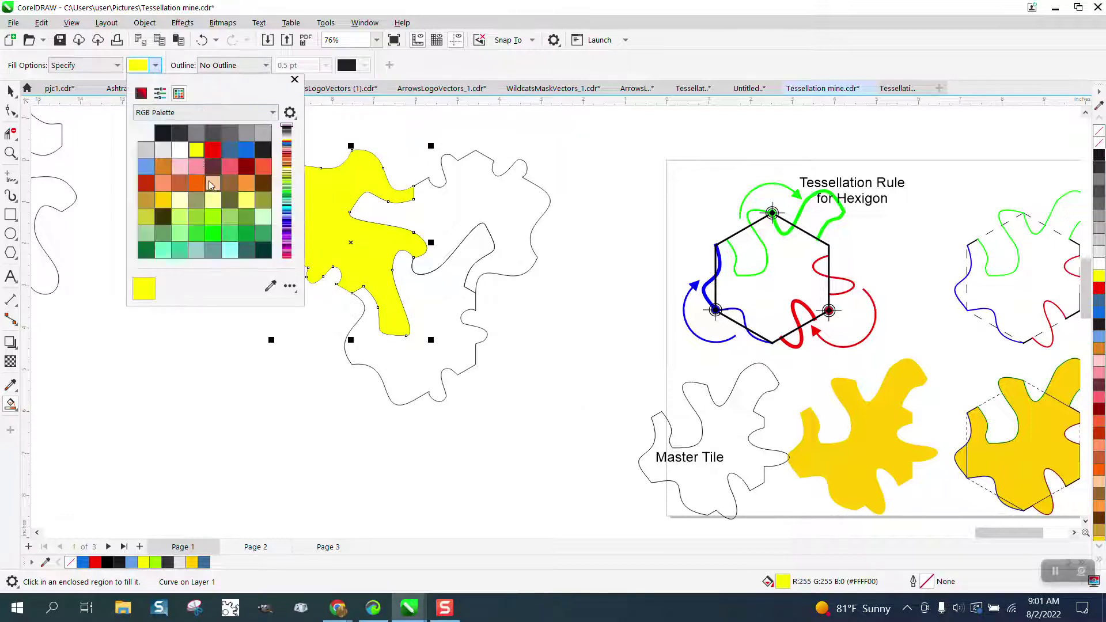
pyautogui.click(213, 150)
pyautogui.click(518, 217)
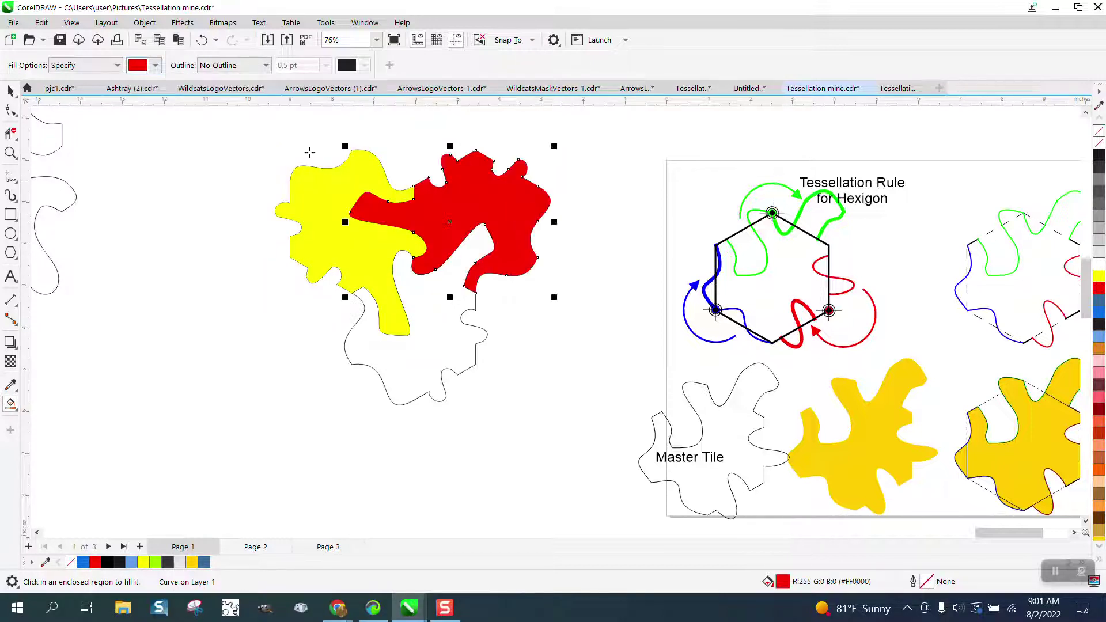
pyautogui.click(155, 65)
pyautogui.click(152, 167)
pyautogui.click(443, 300)
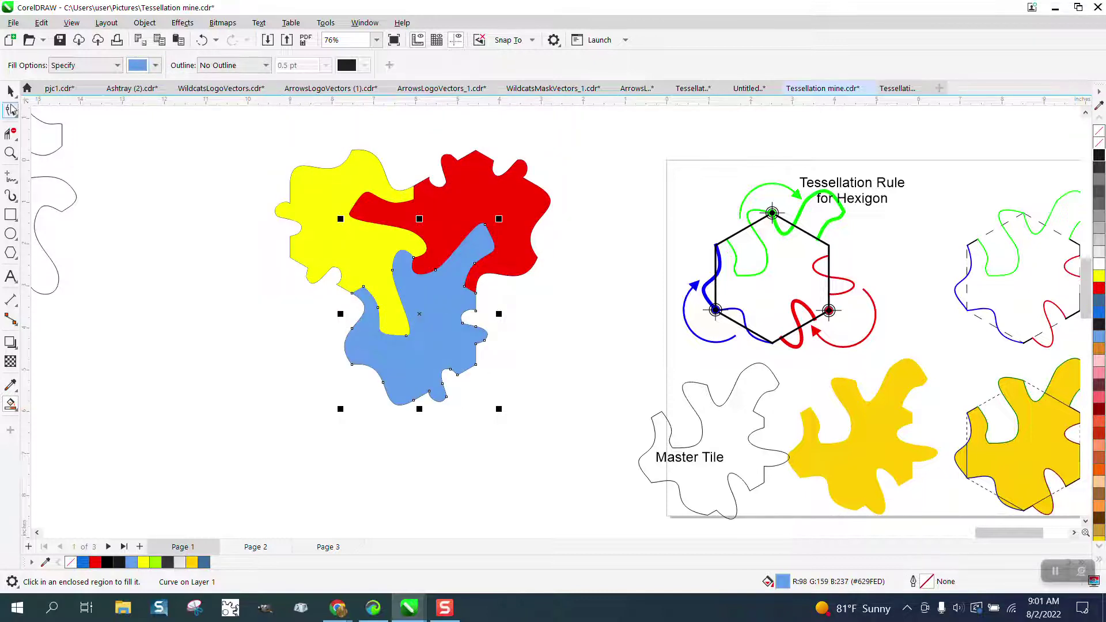
# Marquee-select all three coloured pieces together with the outline.
pyautogui.click(10, 90)
pyautogui.click(321, 191)
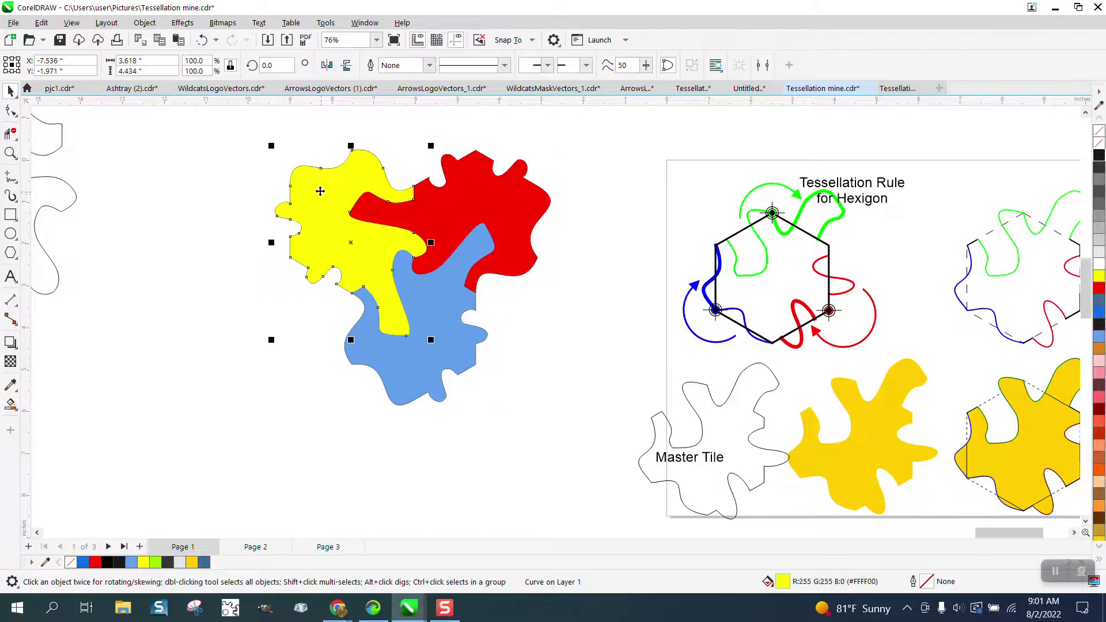
pyautogui.moveTo(268, 140); pyautogui.dragTo(609, 417)
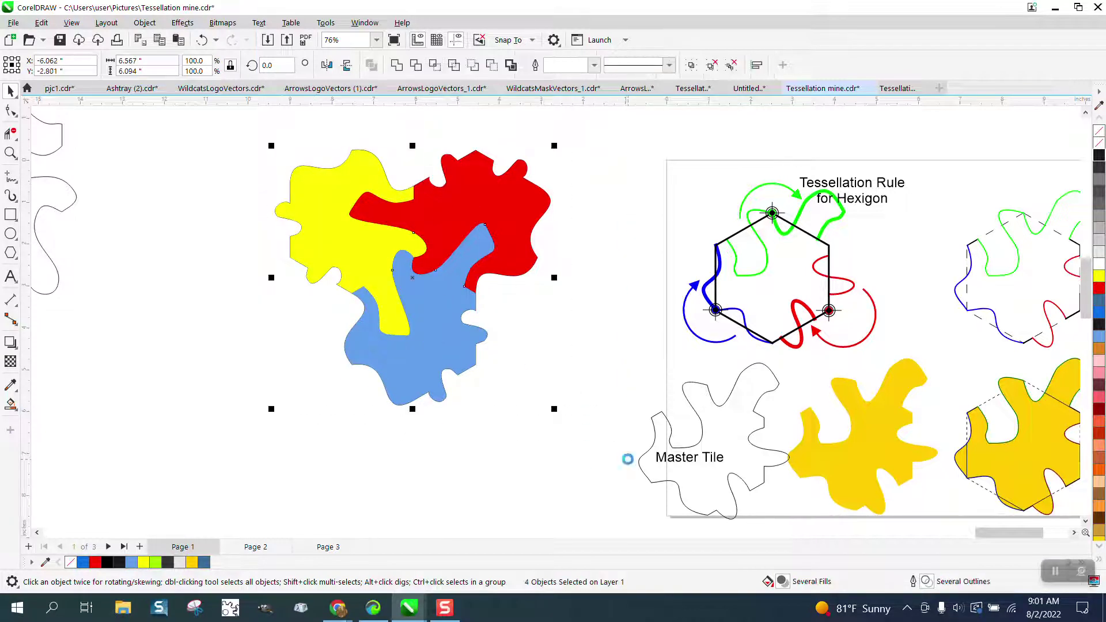
# Group the coloured pieces into one tile and stack copies into a vertical column of four.
pyautogui.hotkey('ctrl', 'g')
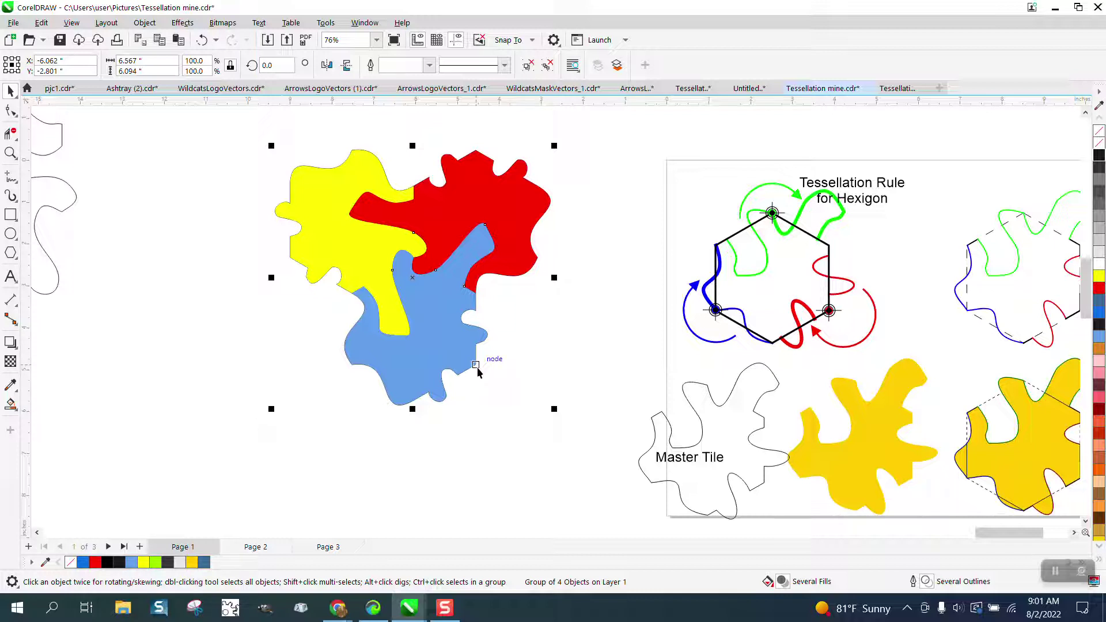
pyautogui.moveTo(475, 365); pyautogui.dragTo(483, 139)
pyautogui.scroll(-2, 463, 470)
pyautogui.scroll(-1, 463, 471)
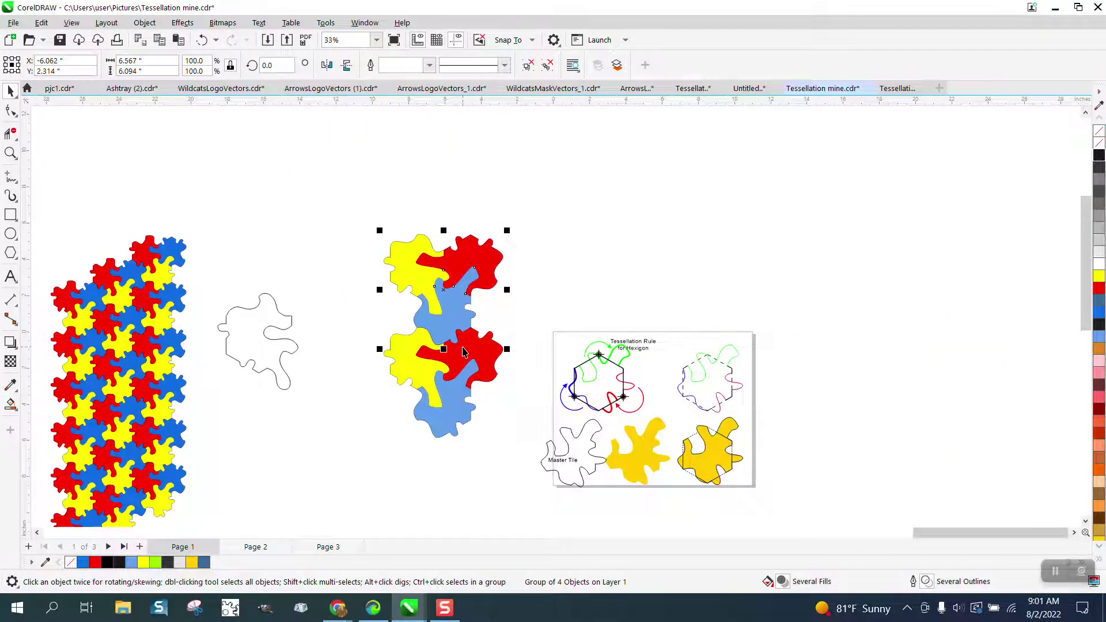
pyautogui.hotkey('ctrl', 'r')
pyautogui.hotkey('ctrl', 'r')
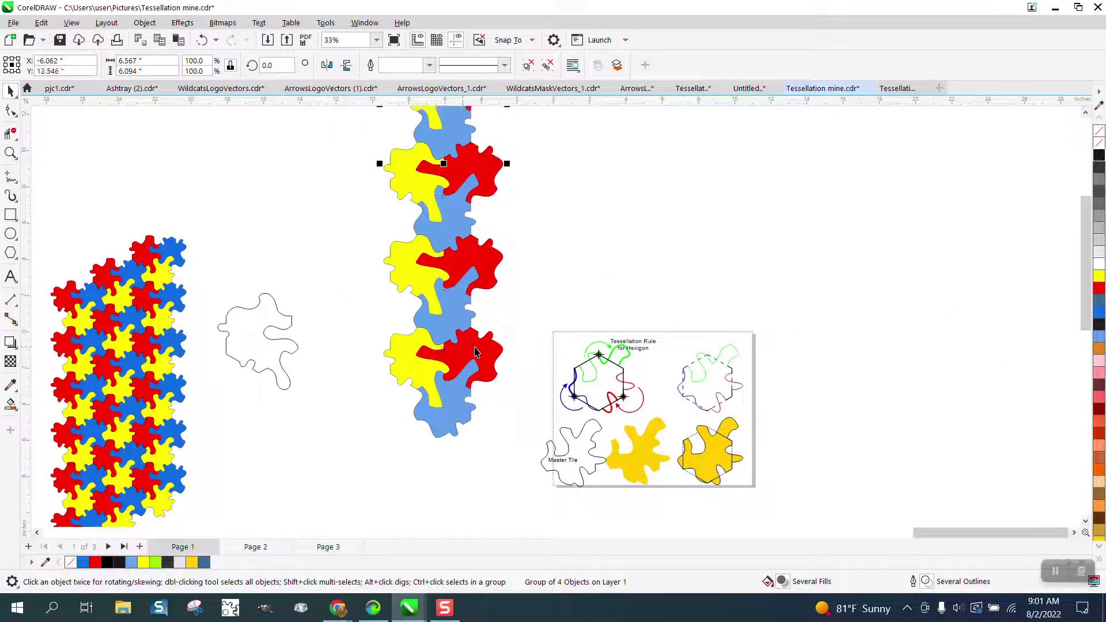
pyautogui.scroll(-1, 611, 371)
pyautogui.scroll(-1, 556, 308)
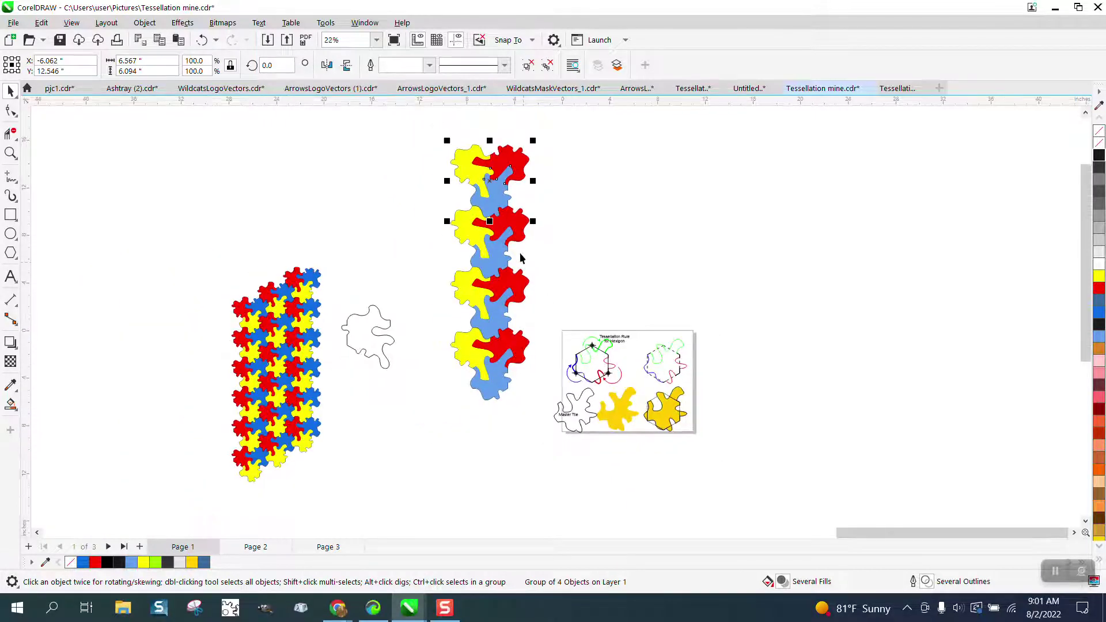
# Scale the tile column to about half size, move it beside the outline shape, and zoom in.
pyautogui.moveTo(436, 129); pyautogui.dragTo(546, 420)
pyautogui.moveTo(533, 141); pyautogui.dragTo(472, 329)
pyautogui.moveTo(461, 371); pyautogui.dragTo(431, 350)
pyautogui.click(11, 152)
pyautogui.moveTo(380, 274); pyautogui.dragTo(508, 399)
pyautogui.click(10, 152)
pyautogui.moveTo(401, 287); pyautogui.dragTo(524, 397)
pyautogui.click(10, 91)
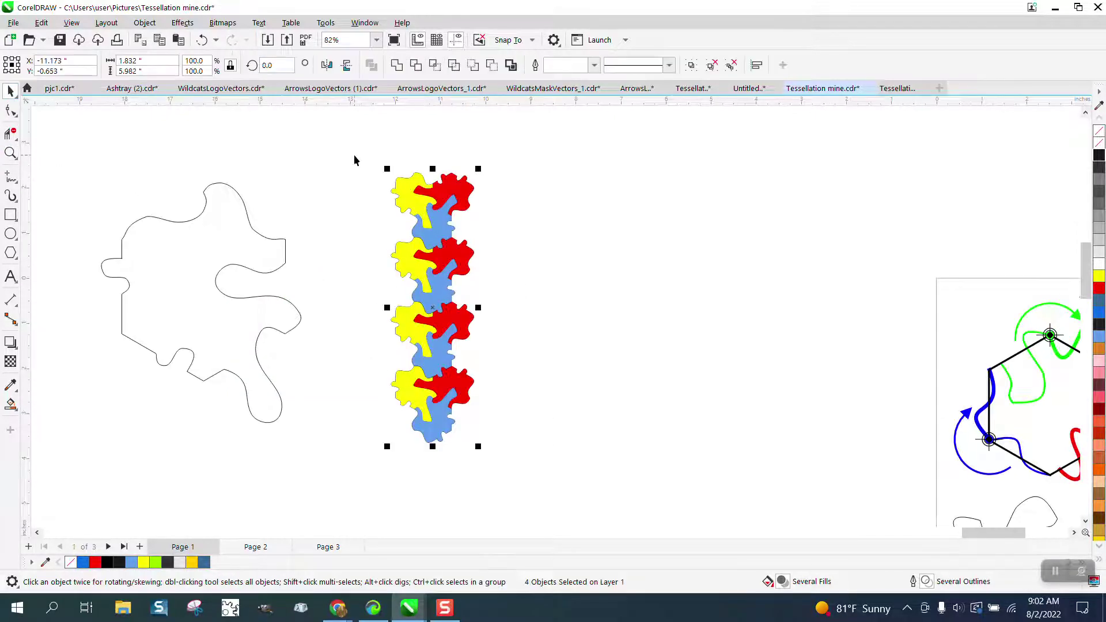
pyautogui.moveTo(354, 154); pyautogui.dragTo(617, 486)
# Copy the tile column to the right and slide it left to interlock with the first column.
pyautogui.moveTo(410, 212); pyautogui.dragTo(518, 240)
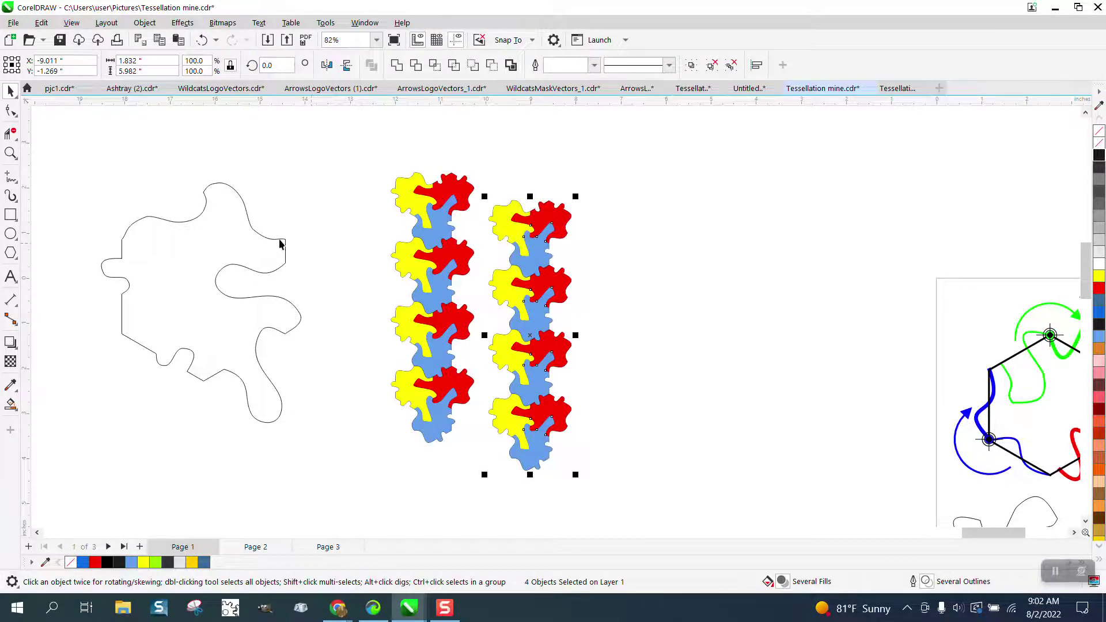
pyautogui.click(11, 153)
pyautogui.moveTo(355, 180); pyautogui.dragTo(696, 361)
pyautogui.click(10, 90)
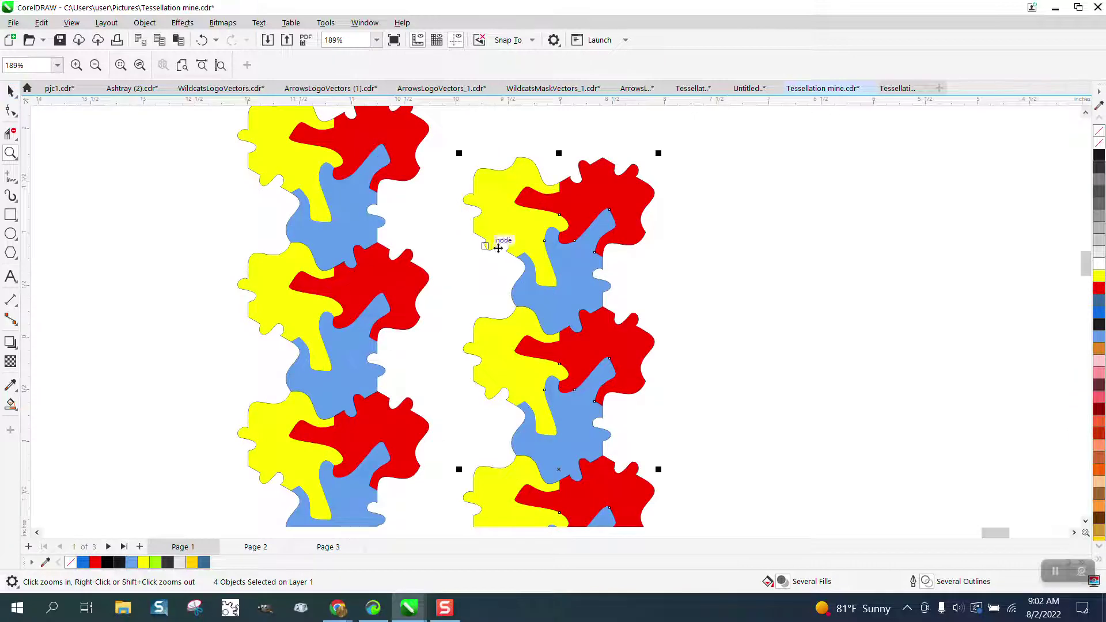
pyautogui.moveTo(507, 249); pyautogui.dragTo(413, 260)
pyautogui.scroll(-4, 462, 238)
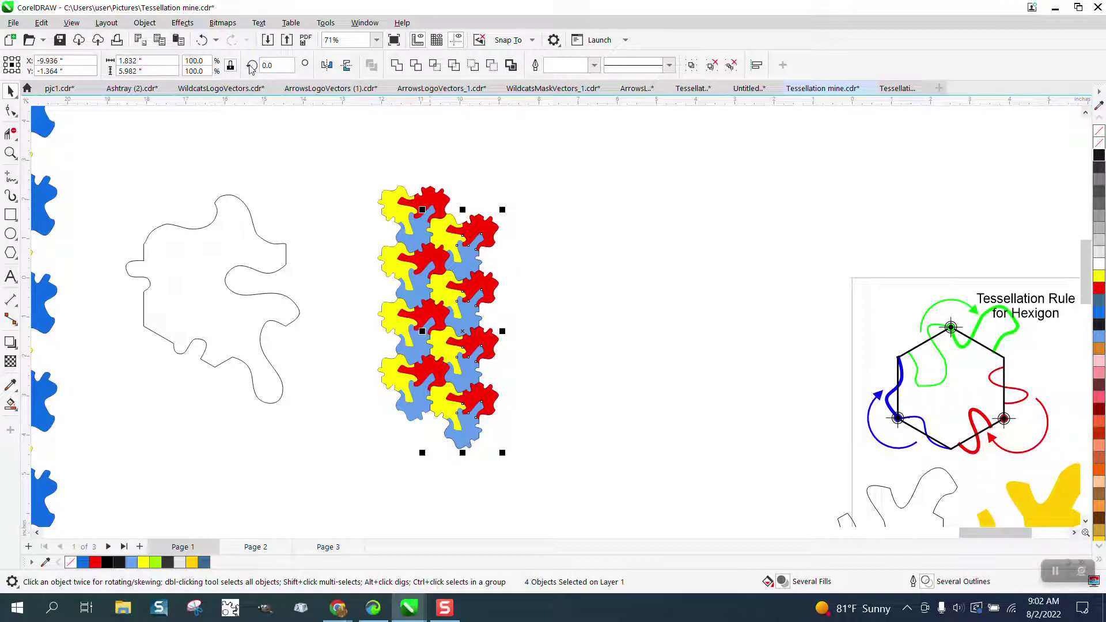
# Copy both columns to the right as an interlocking block.
pyautogui.moveTo(358, 162); pyautogui.dragTo(378, 303)
pyautogui.moveTo(520, 450); pyautogui.dragTo(520, 452)
pyautogui.scroll(-1, 631, 524)
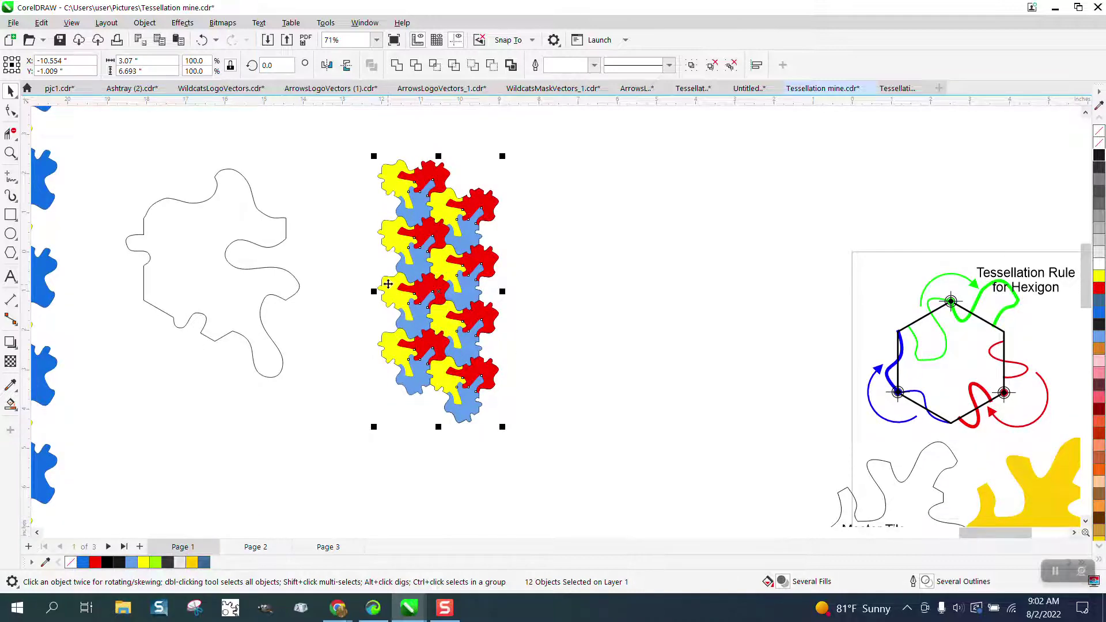
pyautogui.moveTo(394, 278); pyautogui.dragTo(499, 279)
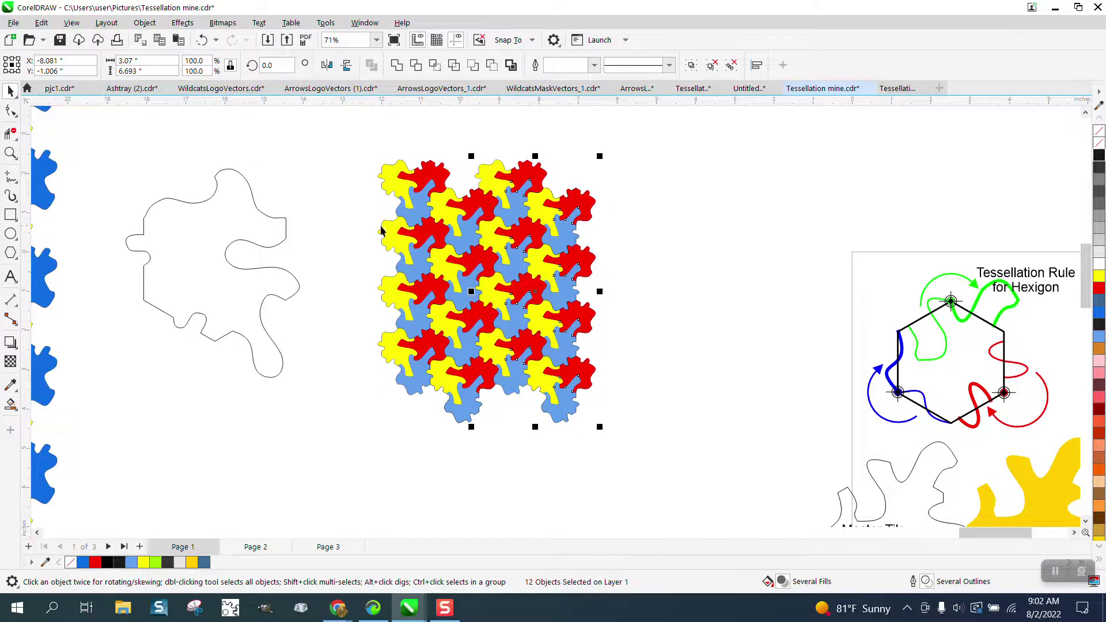
# On Page 2, zoom in on the 'Make image from abstract shape' figure examples.
pyautogui.scroll(-1, 380, 240)
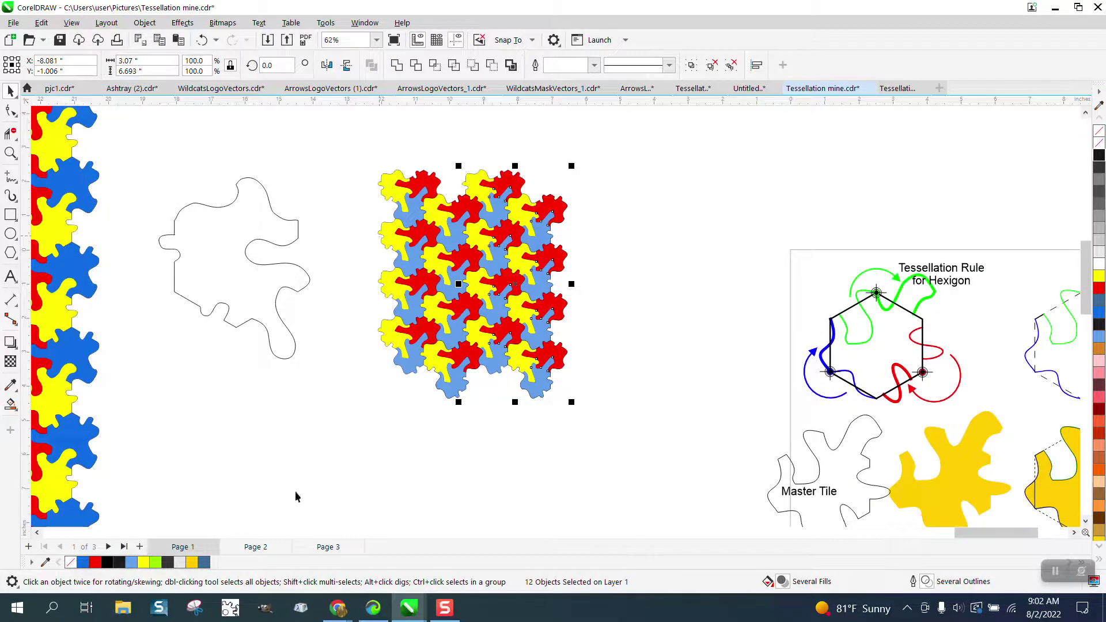
pyautogui.click(263, 546)
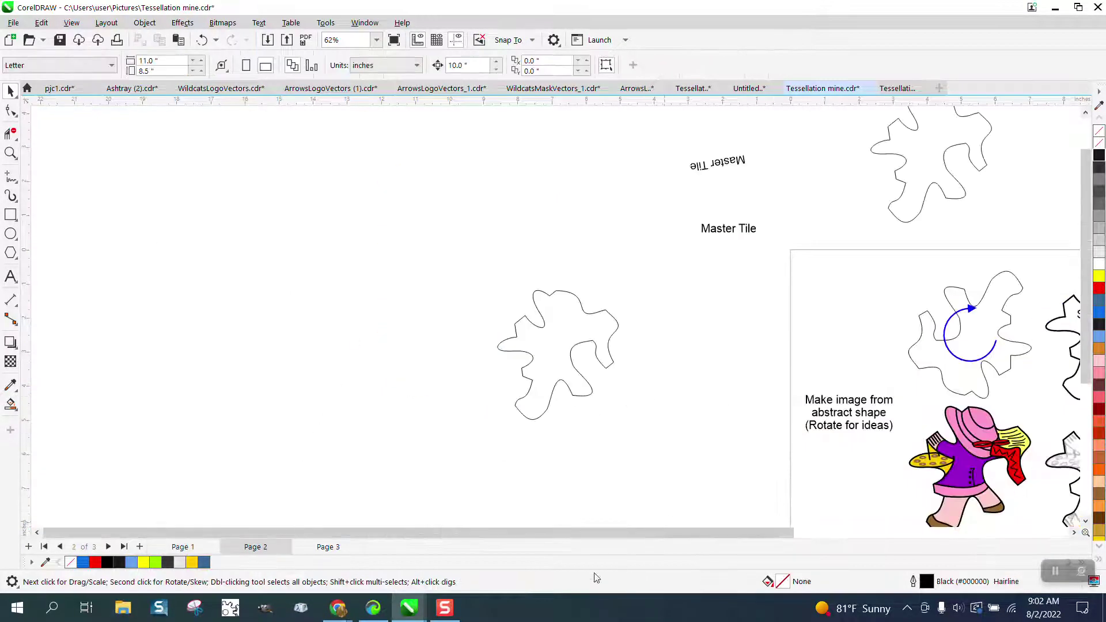
pyautogui.scroll(-1, 584, 425)
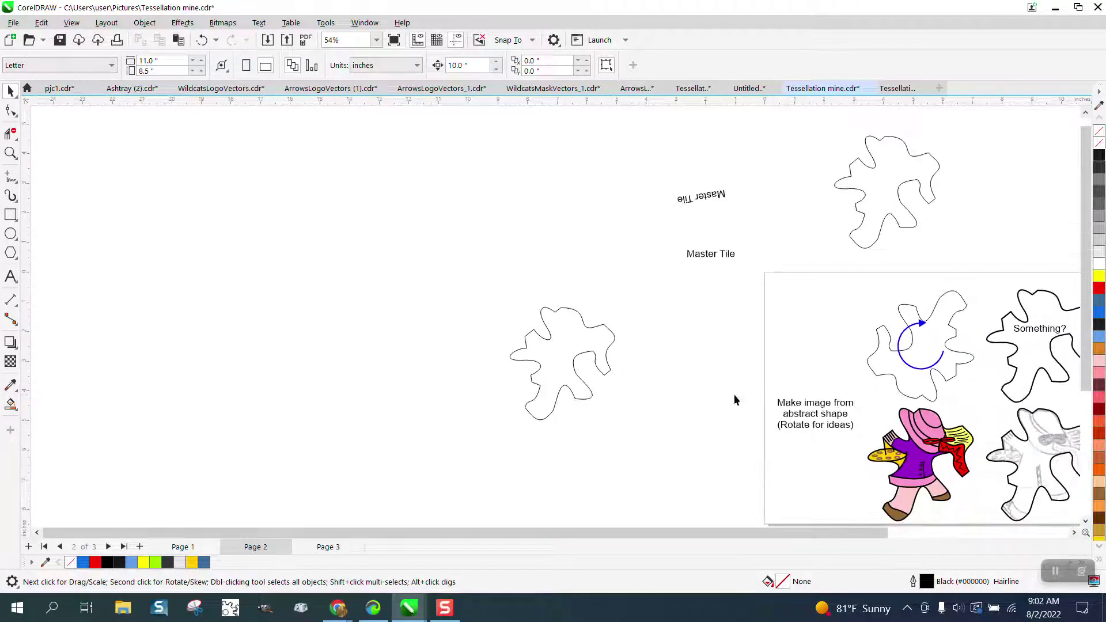
pyautogui.click(10, 153)
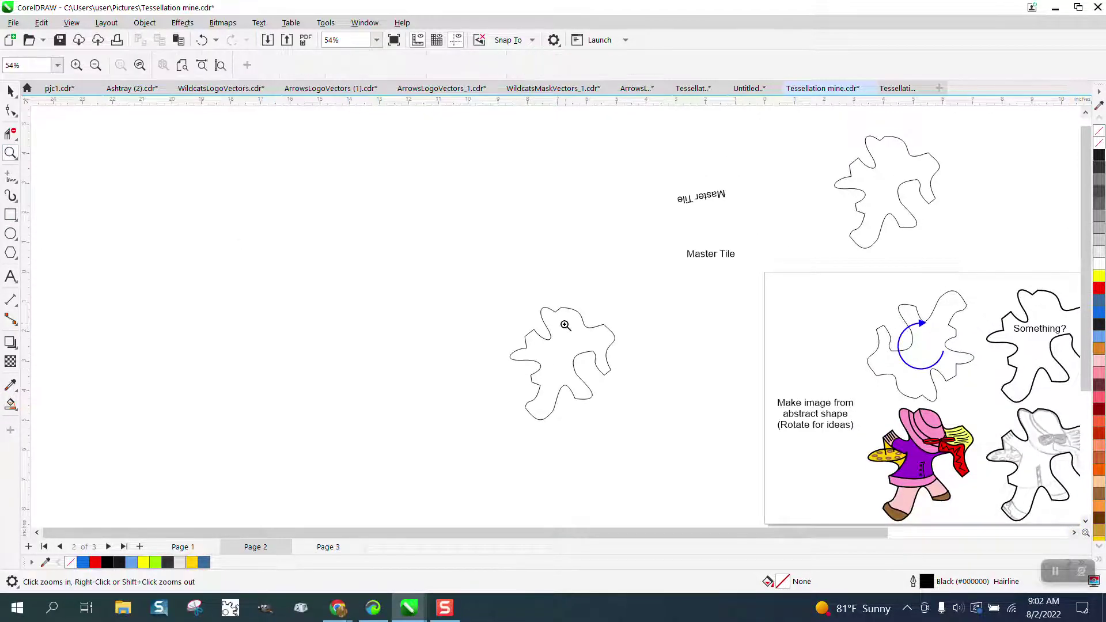
pyautogui.scroll(-1, 533, 308)
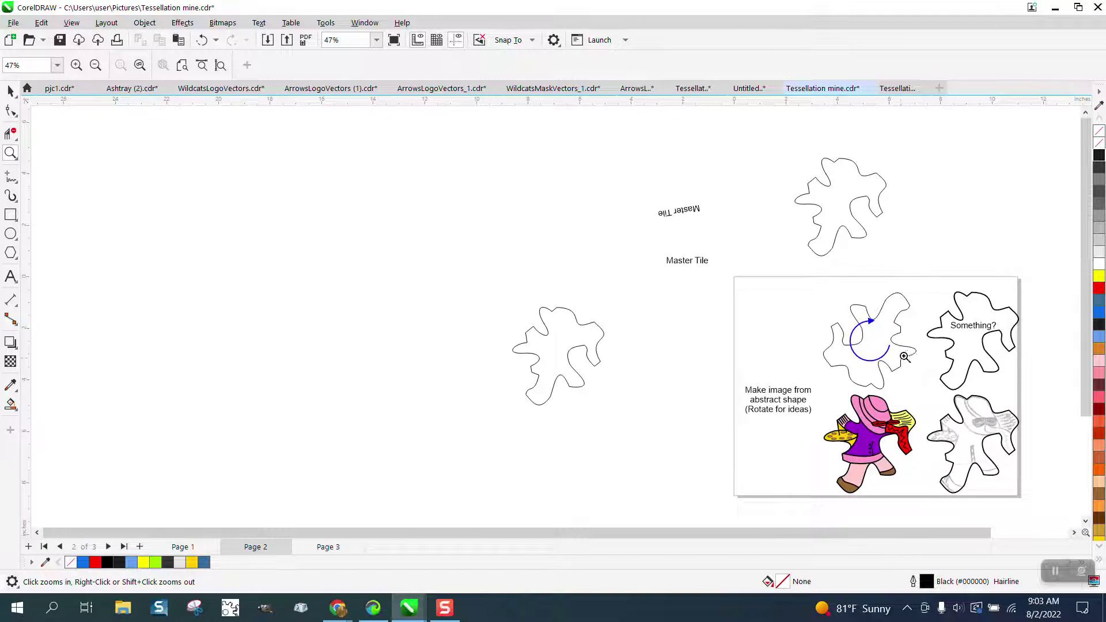
pyautogui.moveTo(815, 372); pyautogui.dragTo(1013, 522)
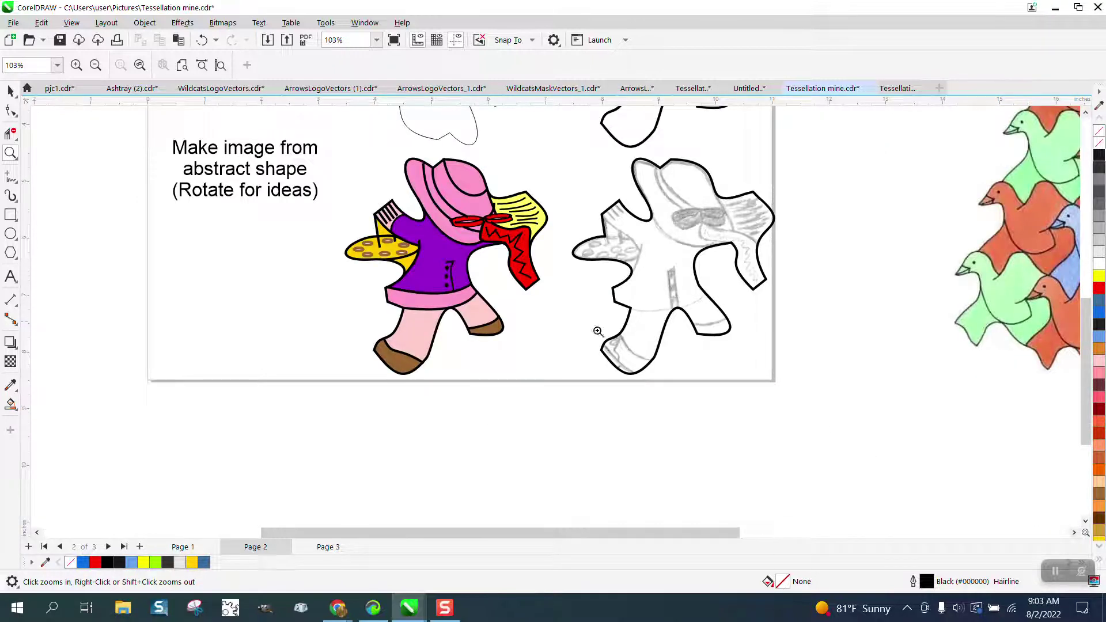
# On Page 3, zoom into the middle of the hat-wearing figure tessellation, then zoom back out.
pyautogui.click(339, 545)
pyautogui.scroll(-2, 457, 412)
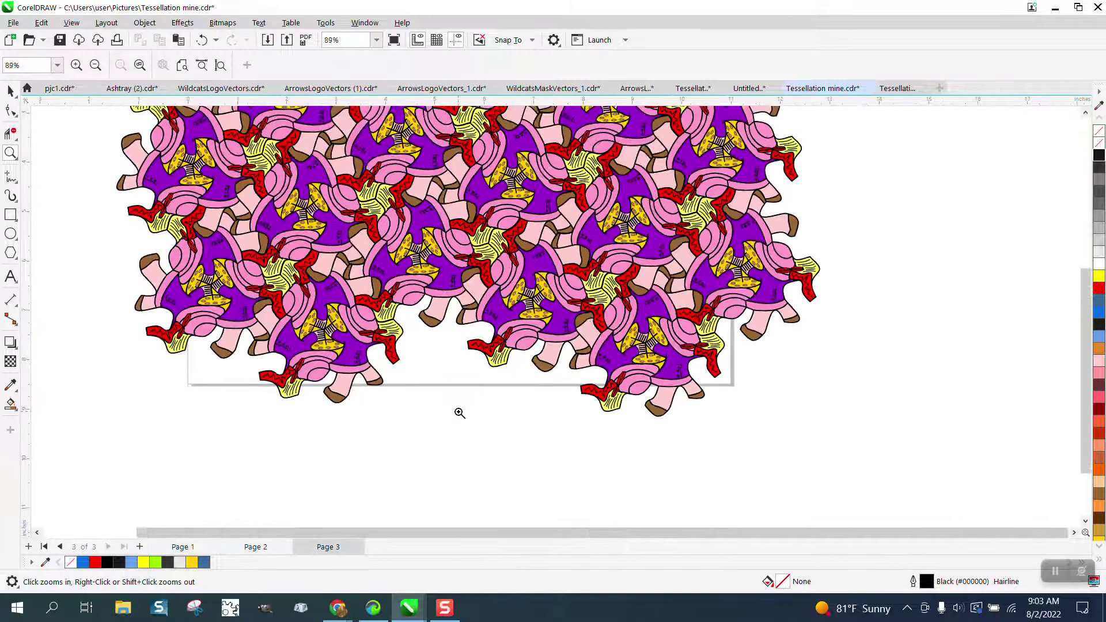
pyautogui.moveTo(414, 182); pyautogui.dragTo(595, 322)
pyautogui.scroll(-1, 510, 269)
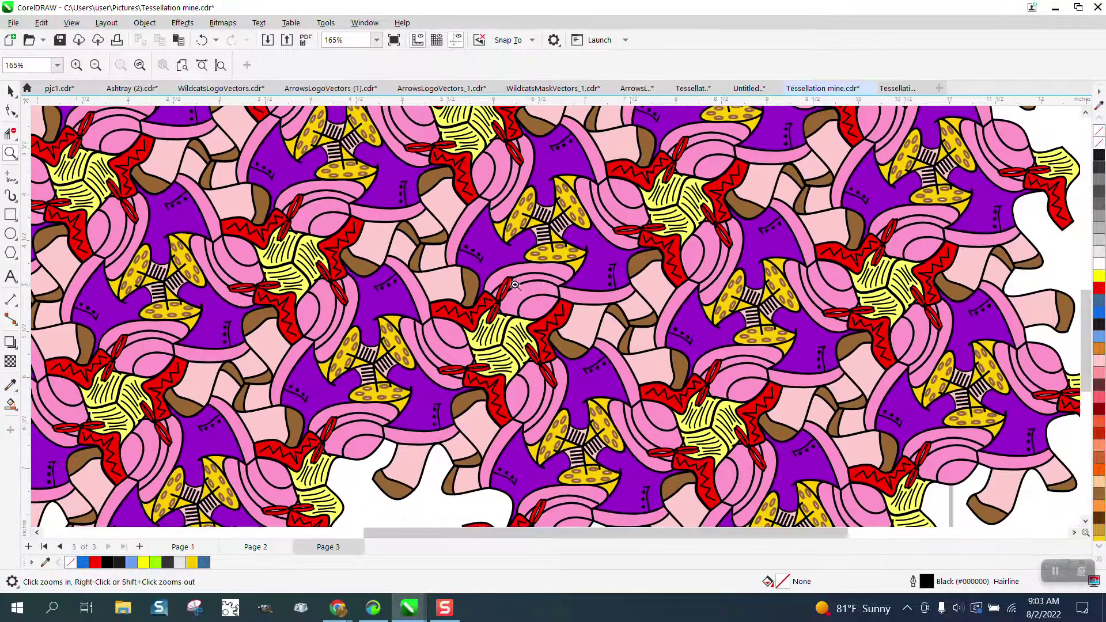
pyautogui.scroll(-3, 515, 272)
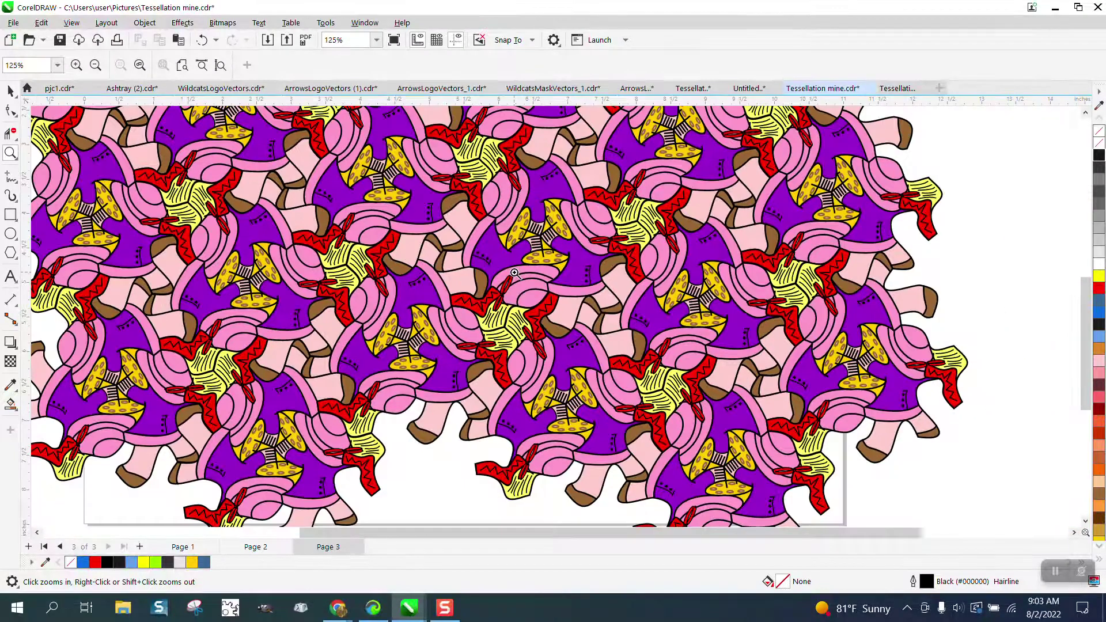
pyautogui.scroll(-1, 645, 265)
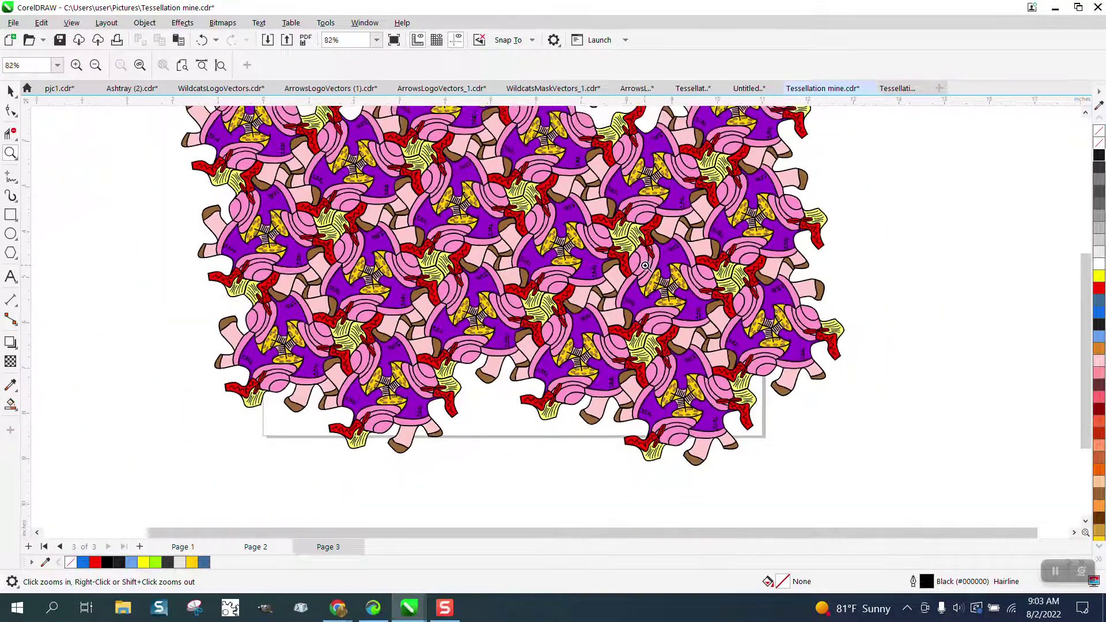
pyautogui.scroll(-1, 645, 265)
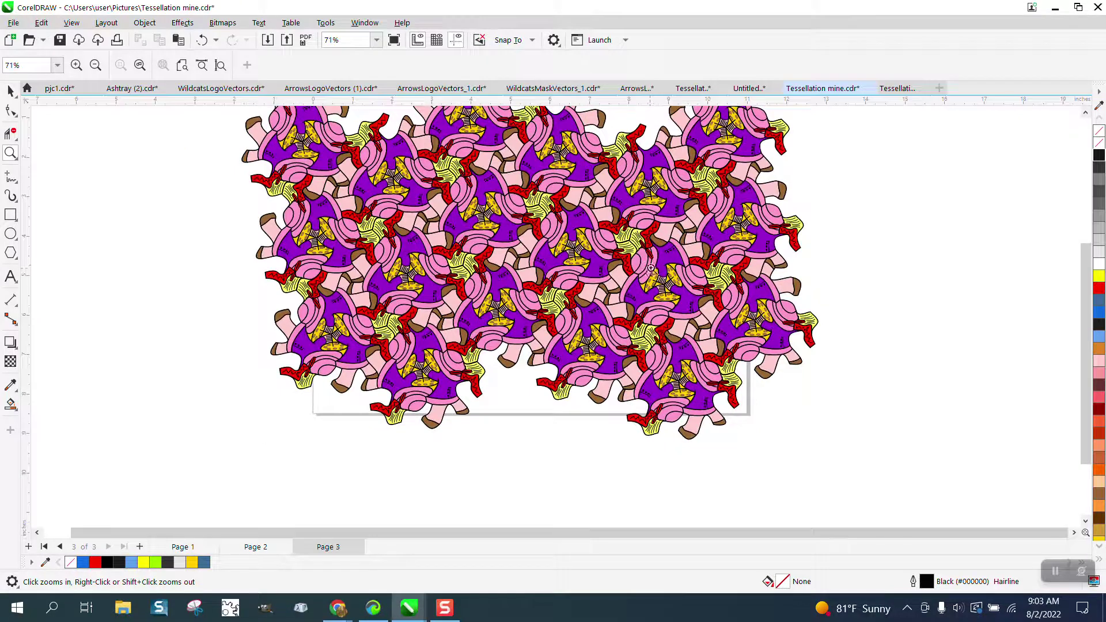